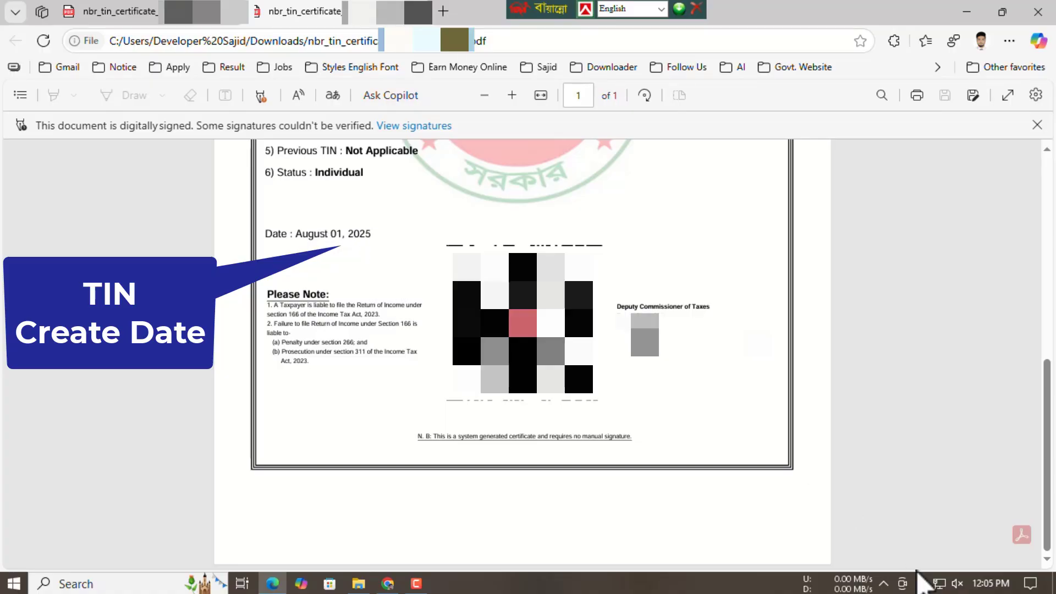
Check the TIN certificate's creation date (August 01, 2025) and open a new browser tab
mouse_move(985, 592)
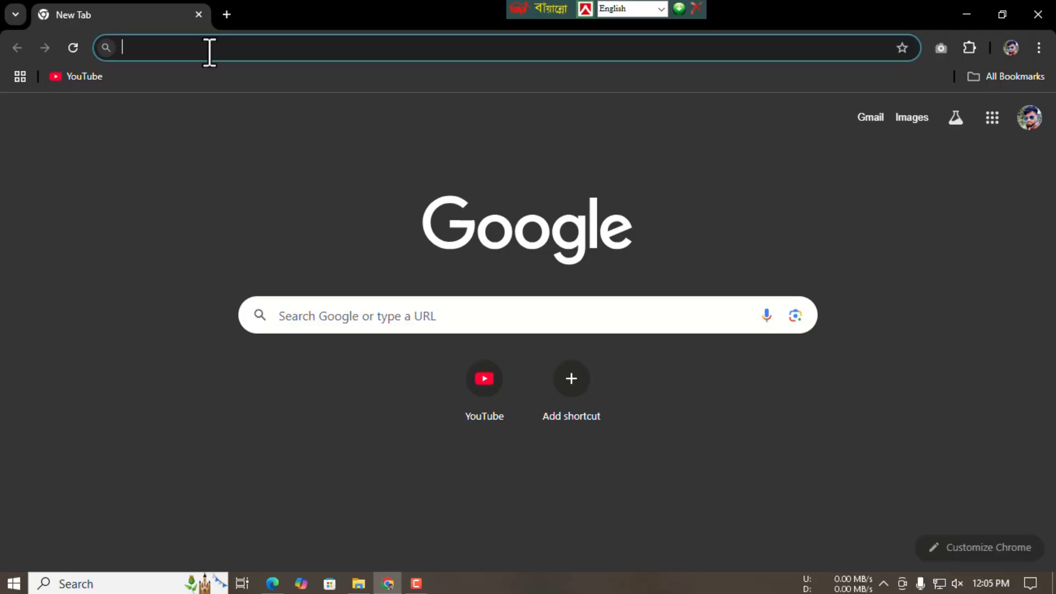
Search Google for 'tax submission'
text(tax submission)
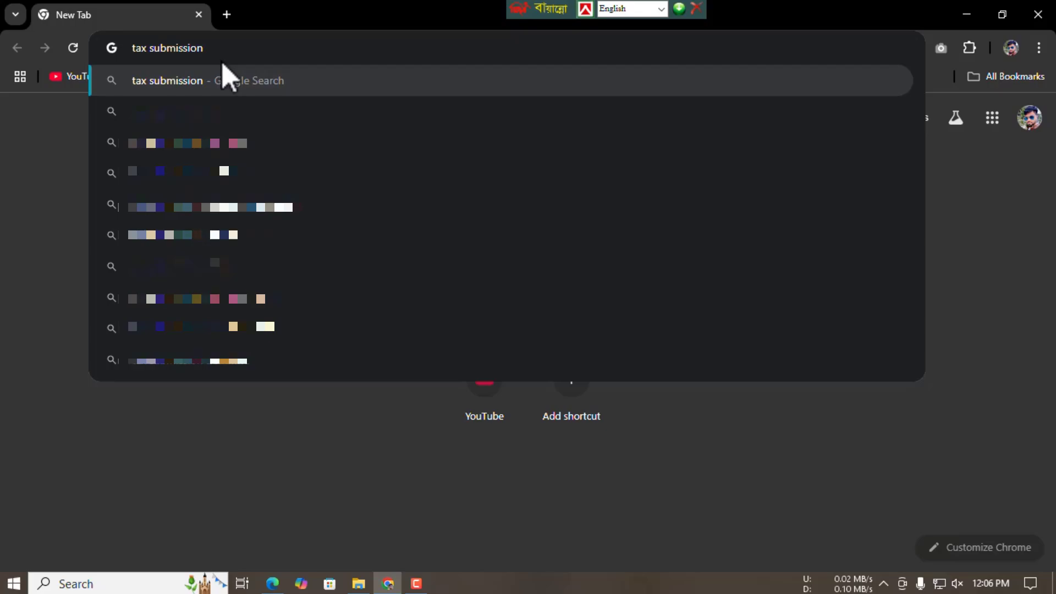
click(228, 76)
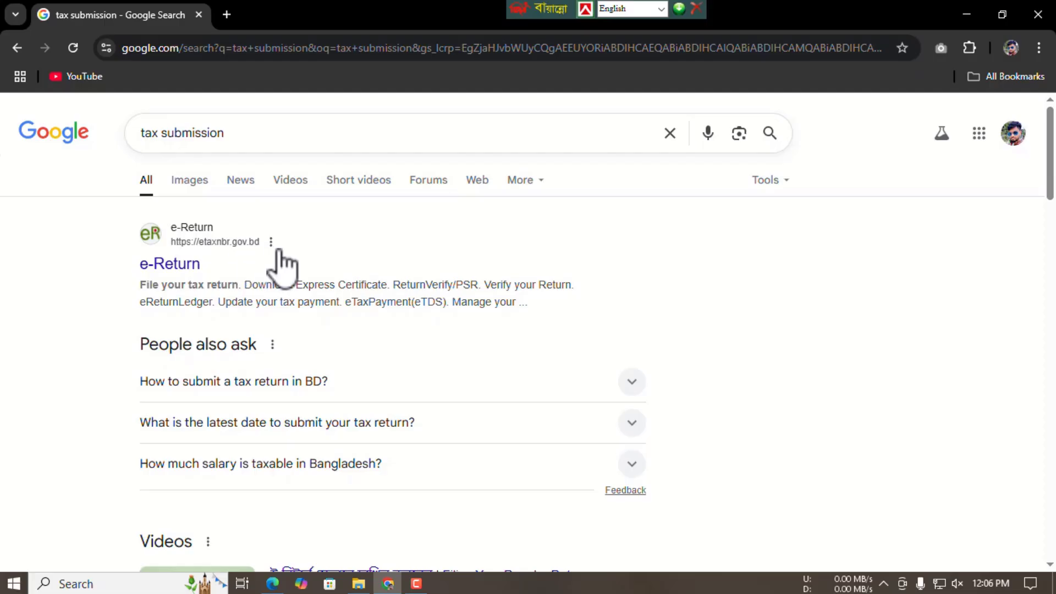
Open the etaxnbr.gov.bd e-Return result from the Google search results
click(179, 262)
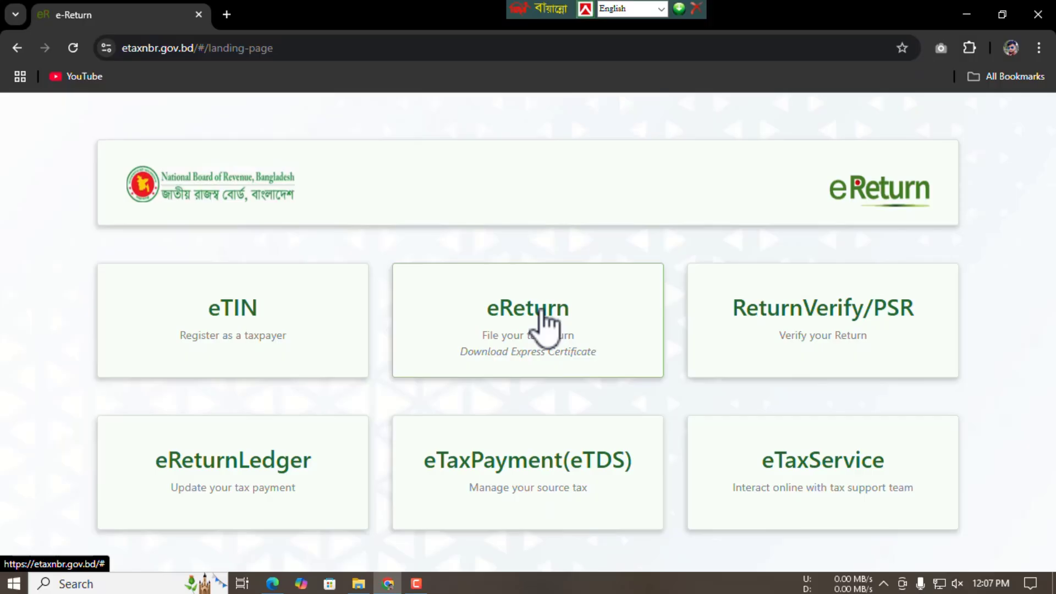
Choose the eReturn service and select 'I am not yet registered' to reach Sign Up
click(542, 318)
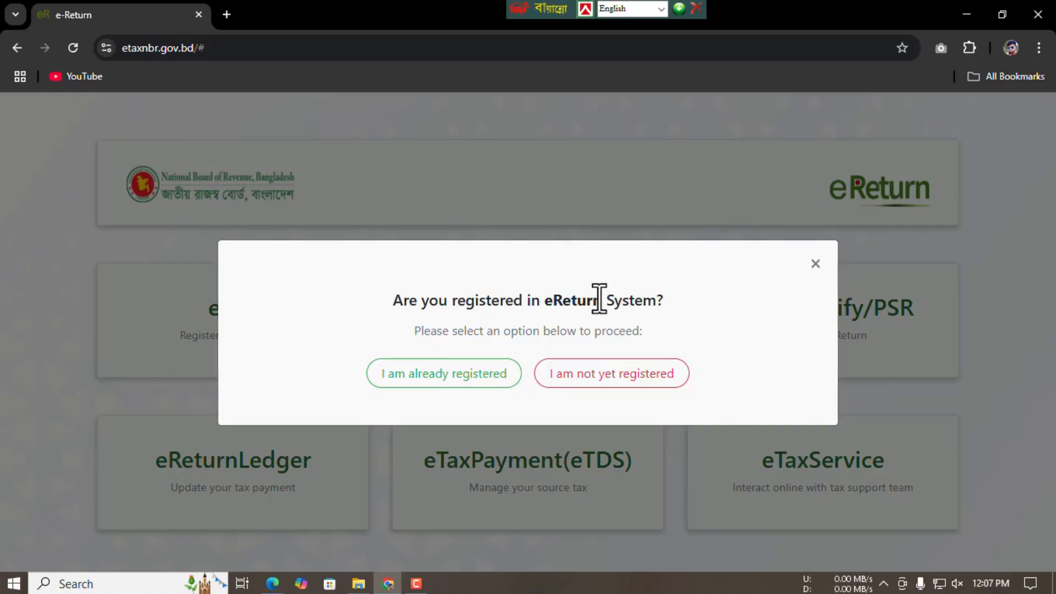
click(673, 376)
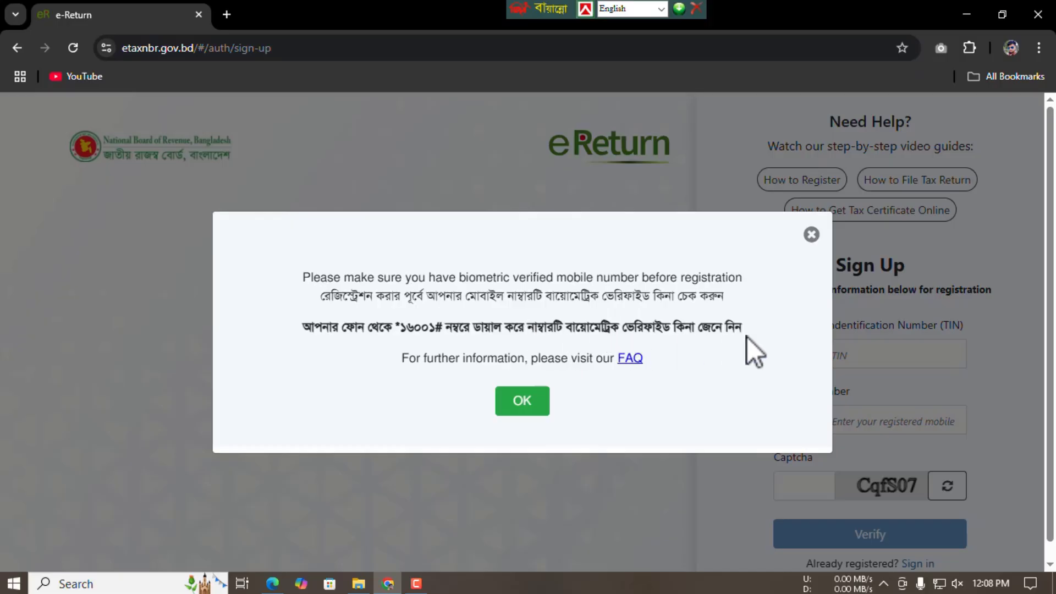
Dismiss the notice, then enter the certificate's TIN, the registered mobile number and the captcha
click(525, 404)
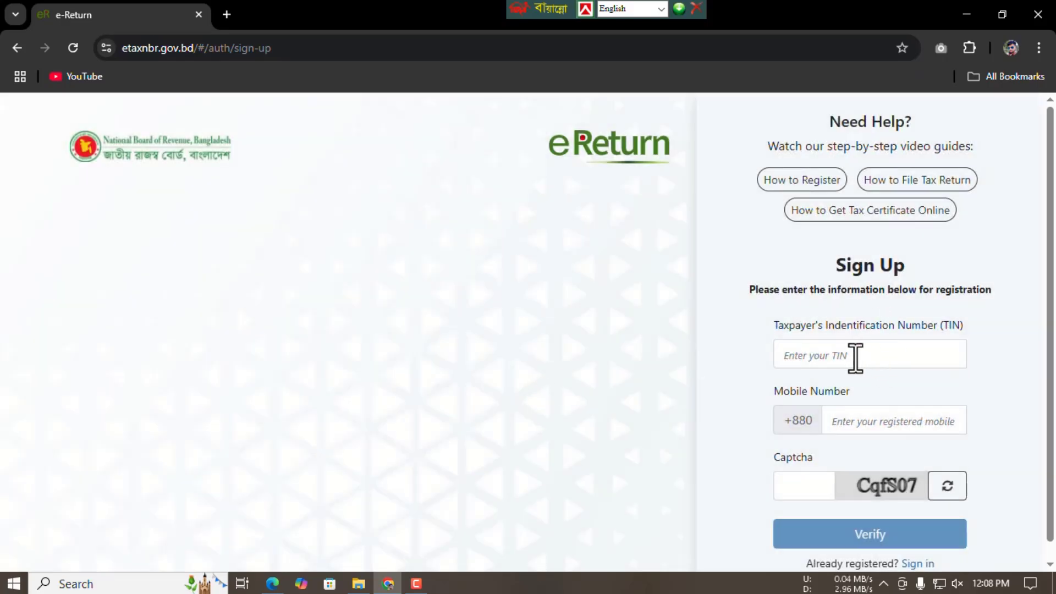
key(alt+Tab)
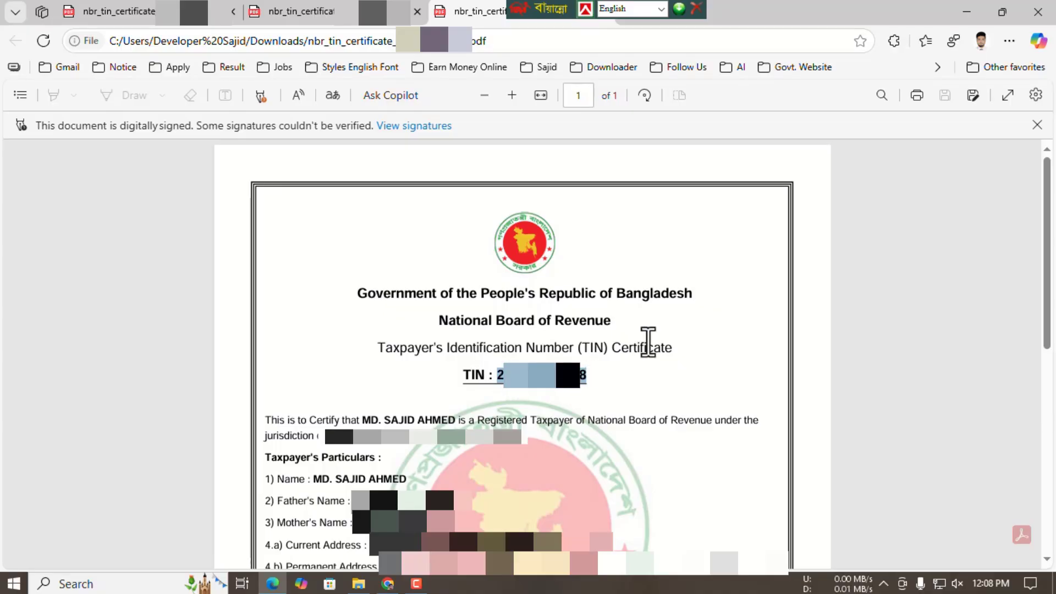
key(alt+Tab)
click(812, 365)
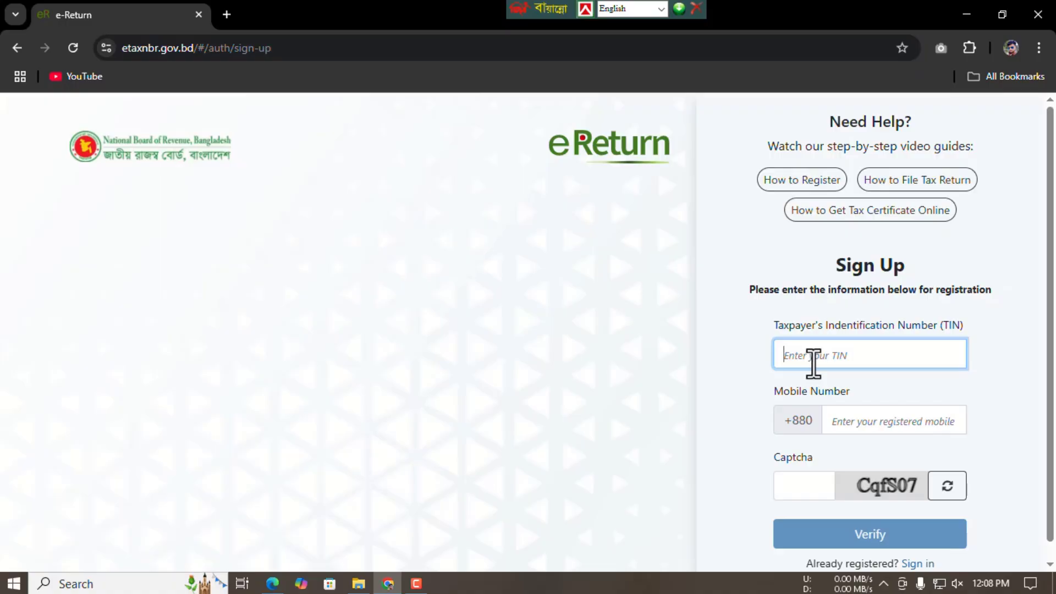
key(ctrl+v)
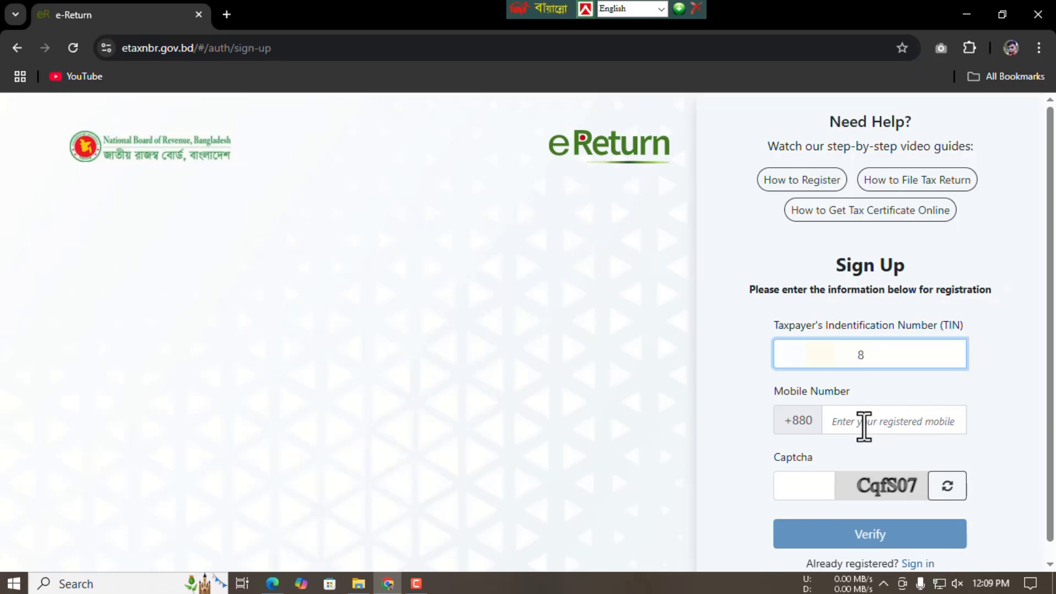
click(864, 427)
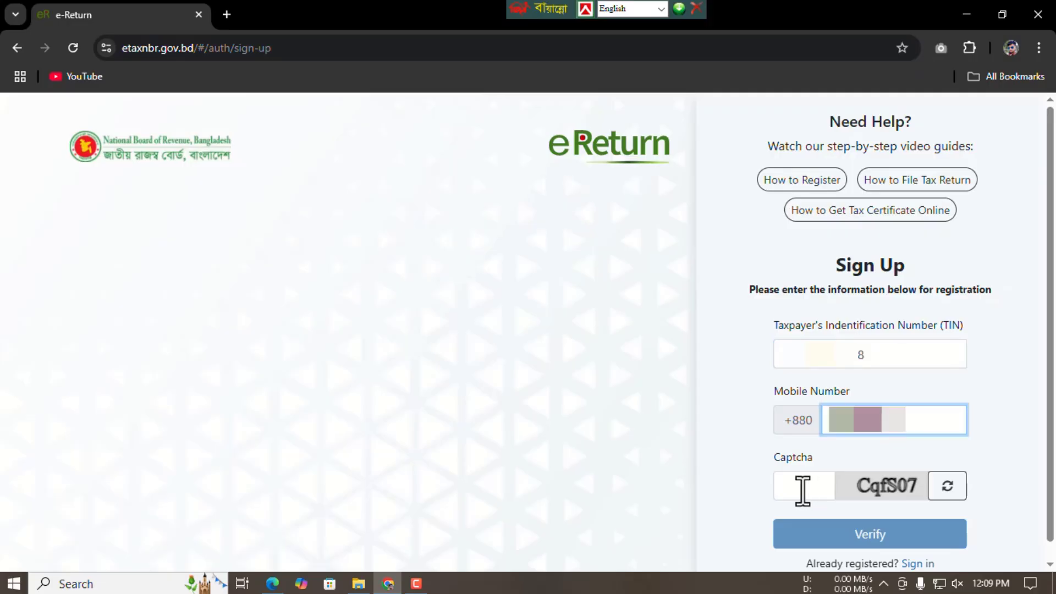
click(803, 490)
text(C)
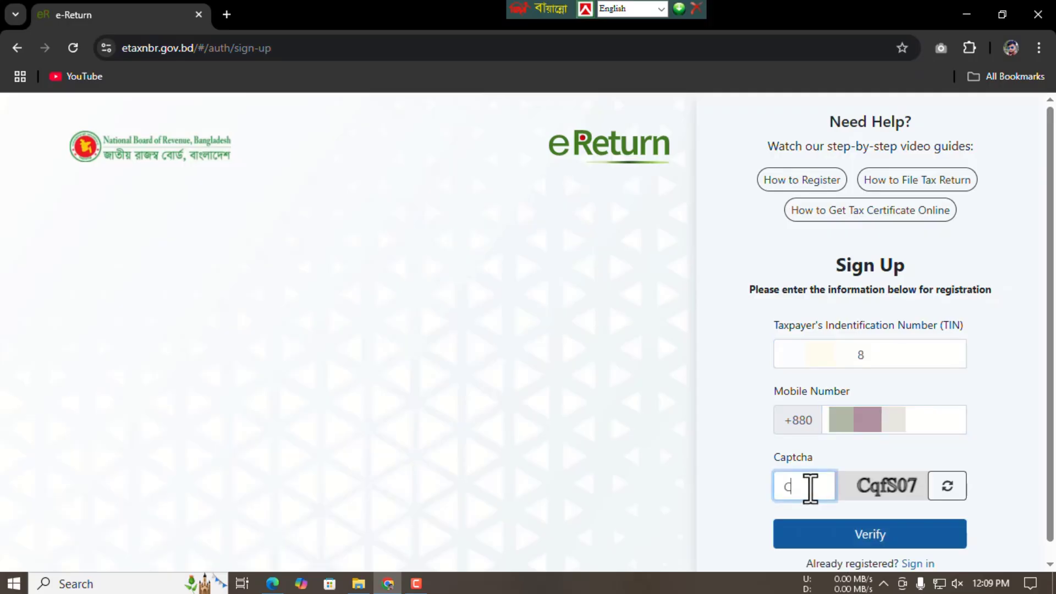
text(q)
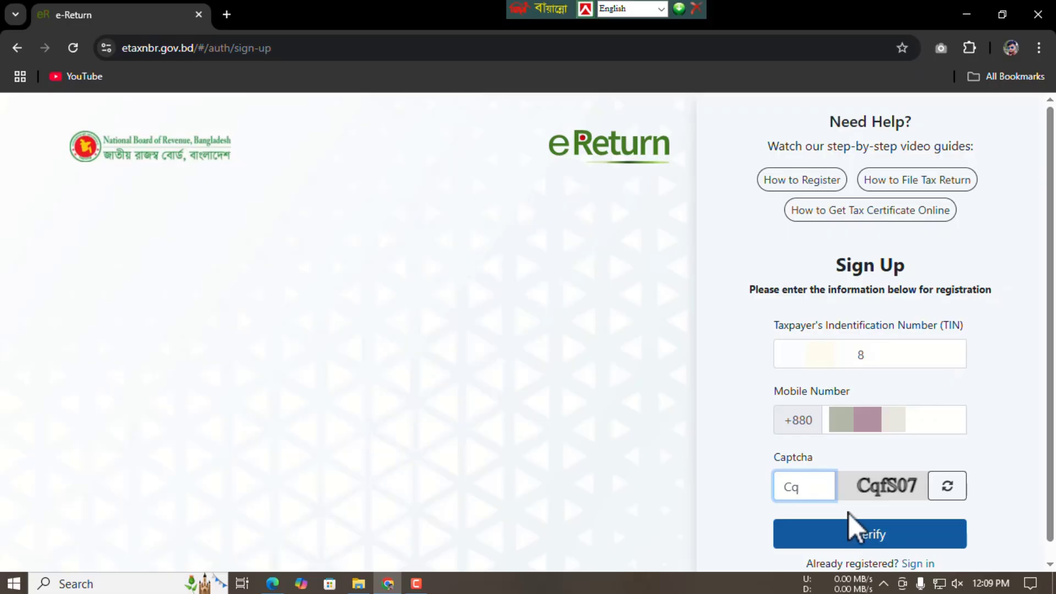
text(fS07)
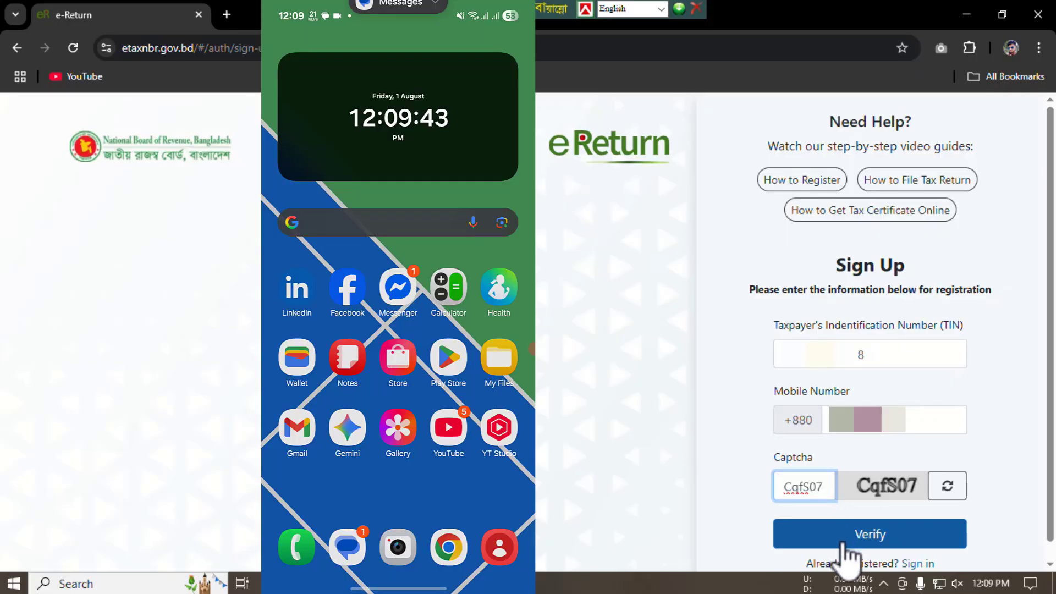
Submit the sign-up details for verification and enter the 6-digit OTP from the SMS
click(842, 543)
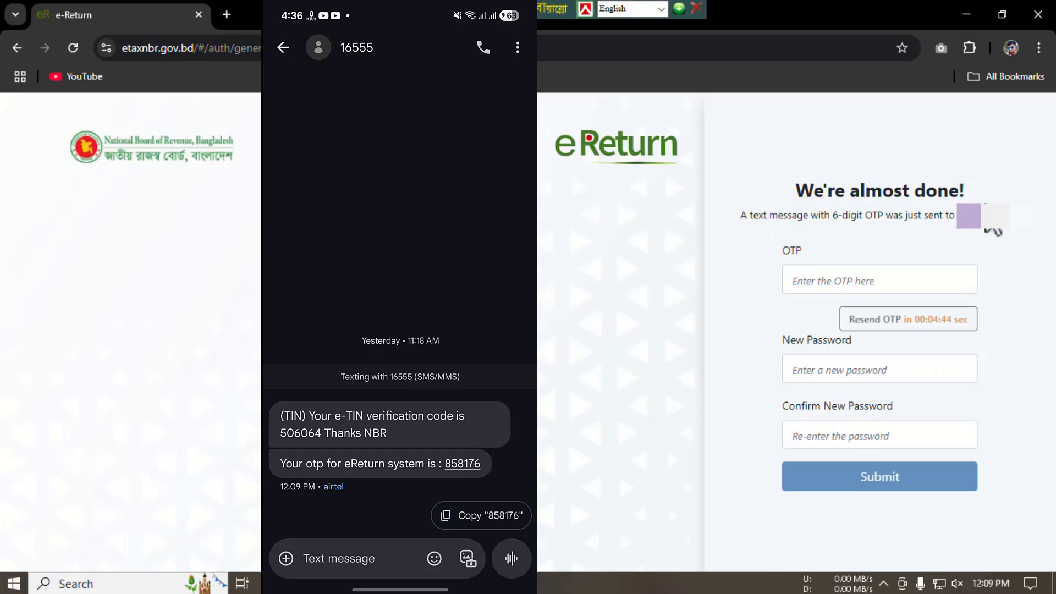
click(857, 283)
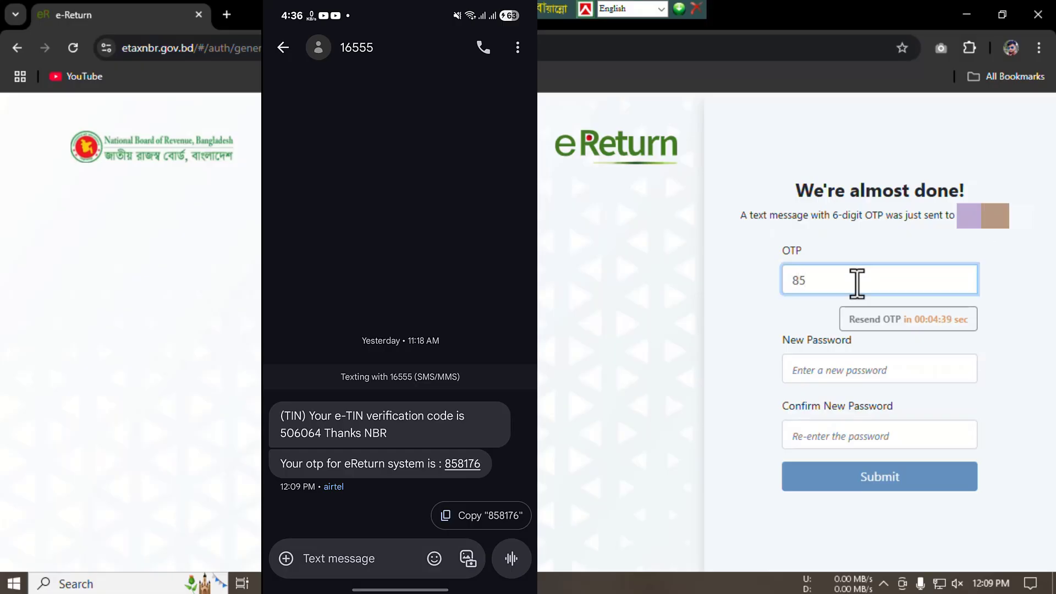
mouse_move(917, 364)
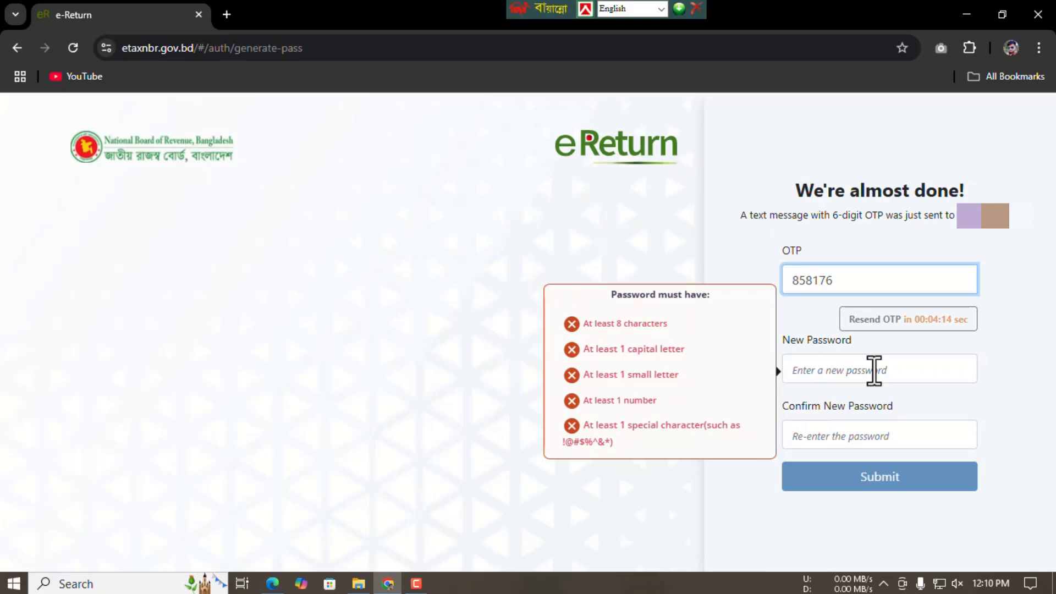
Reject the browser's suggested password, enter and confirm a self-chosen password, and submit
click(874, 370)
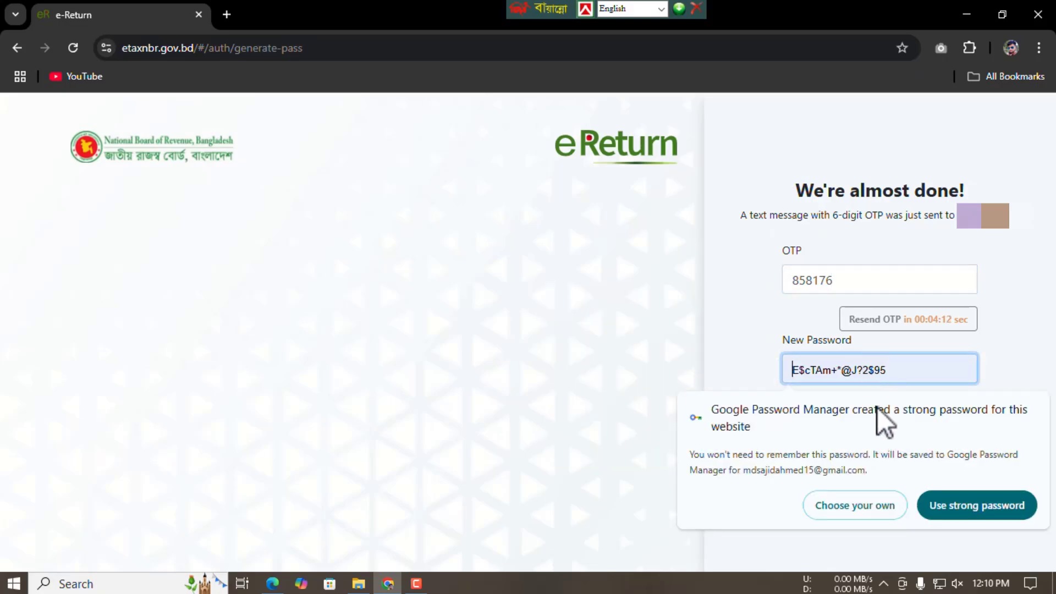
click(874, 508)
click(827, 373)
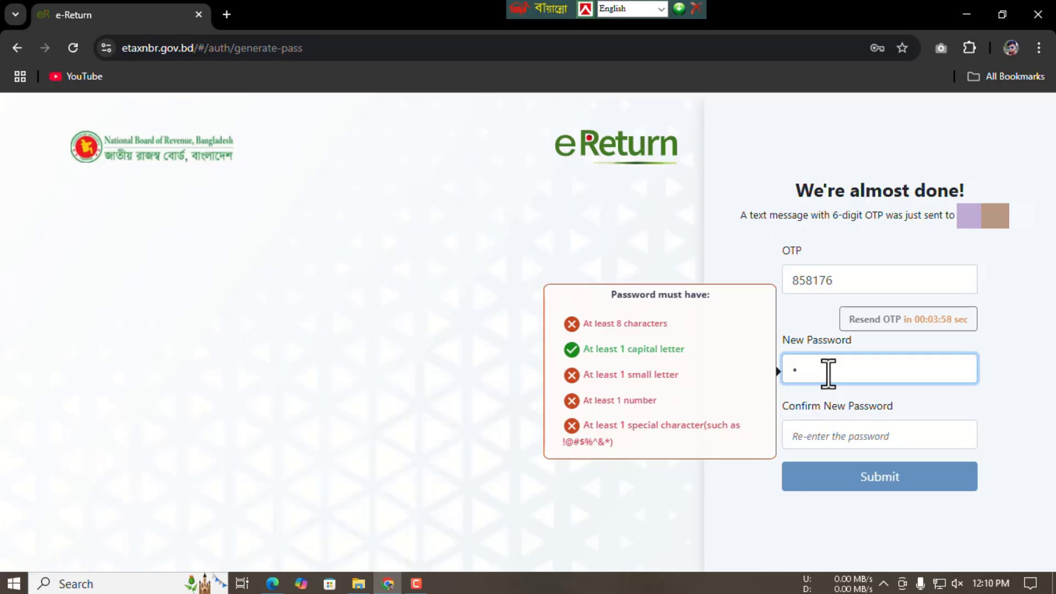
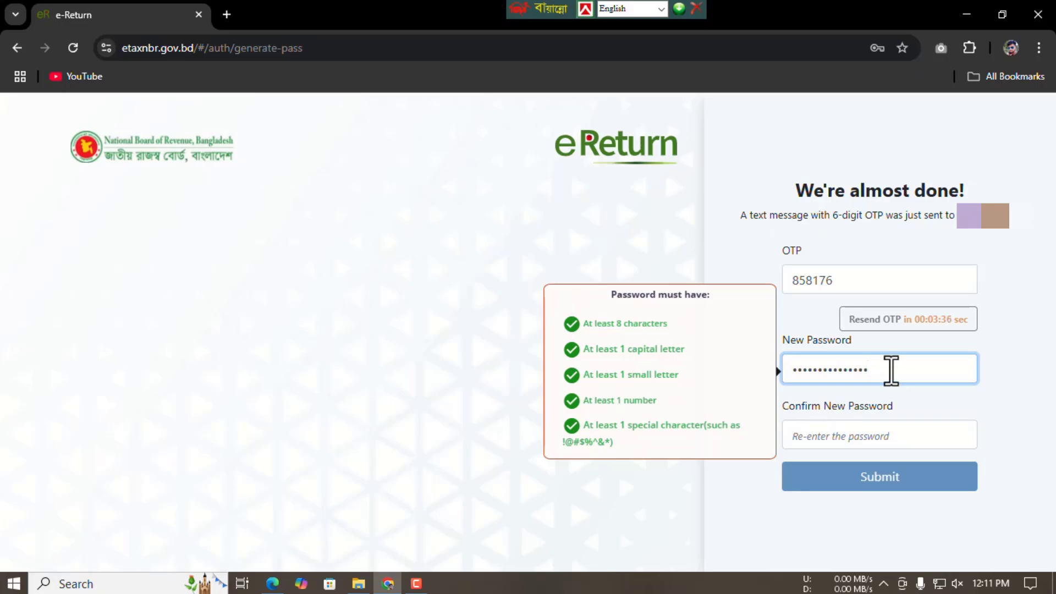
click(861, 434)
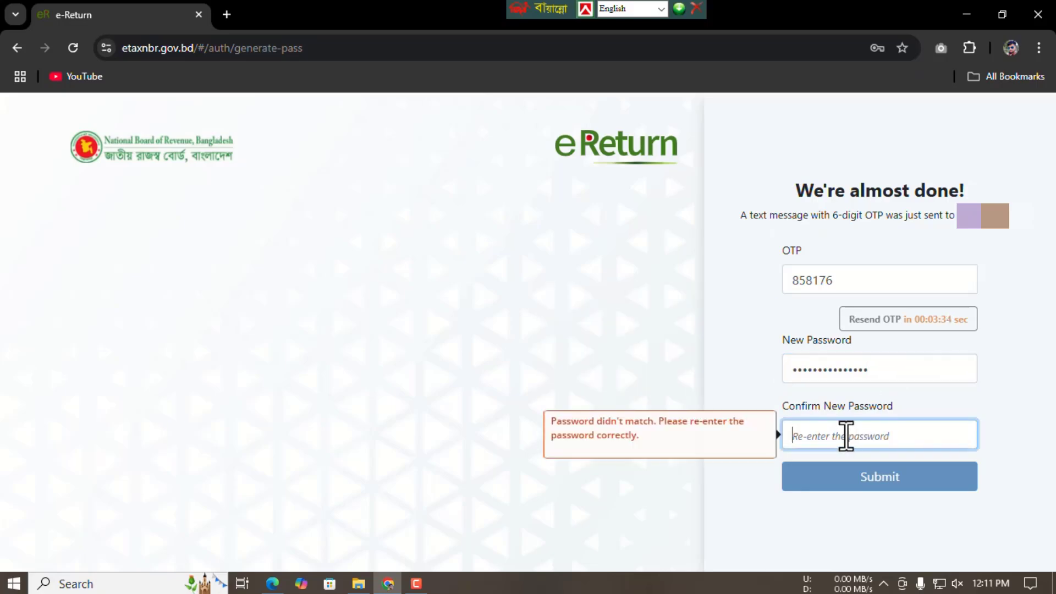
text(•••••)
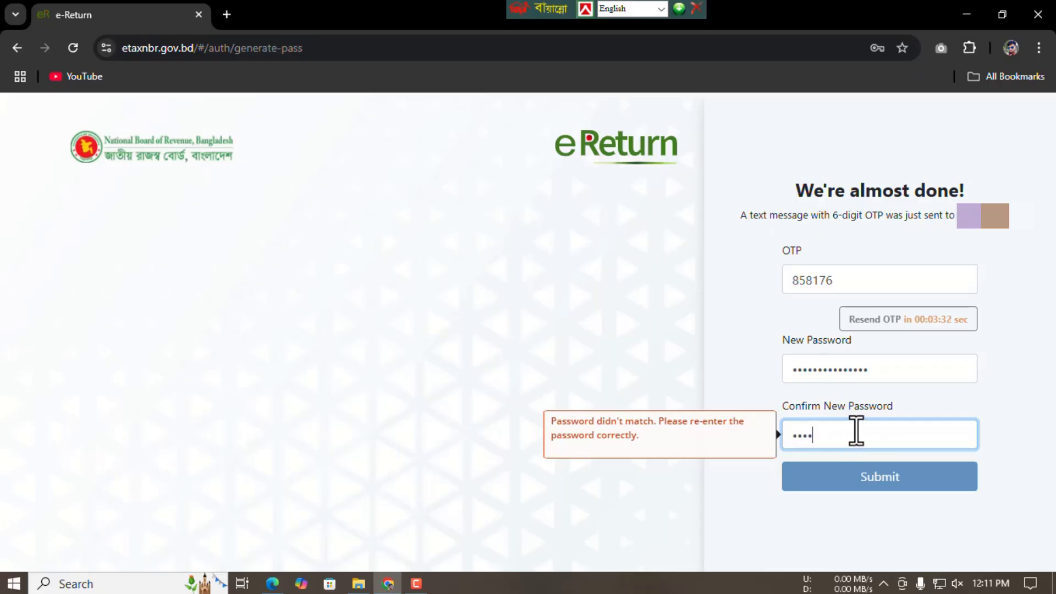
text(••••••••••)
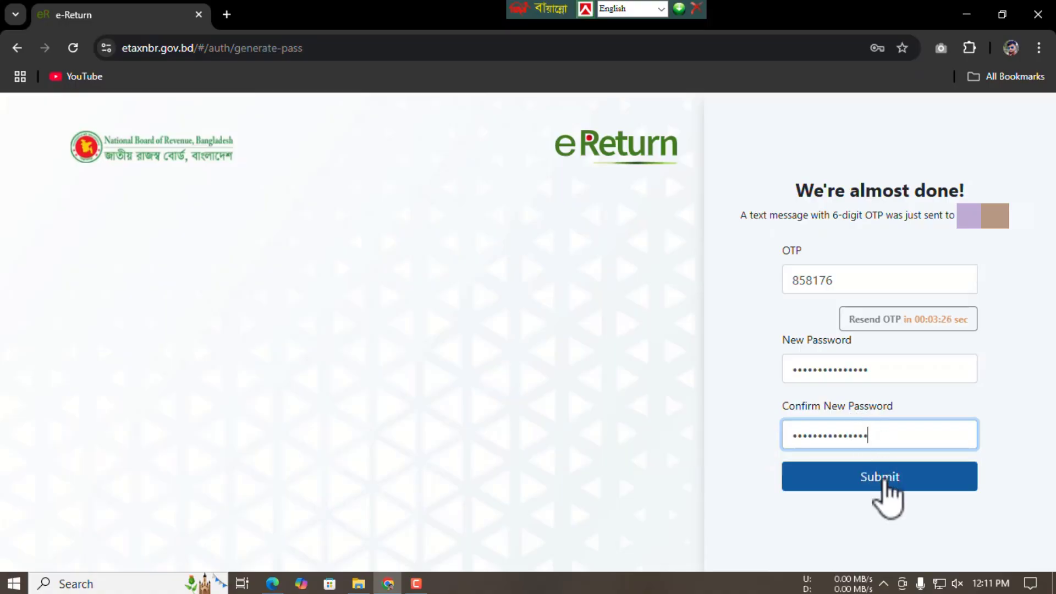
click(884, 480)
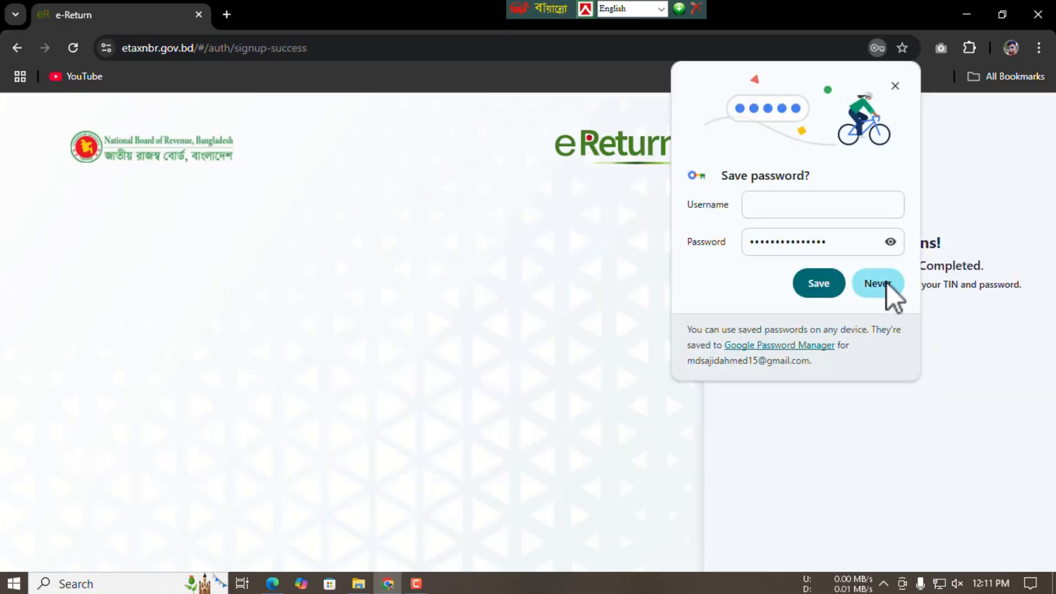
Skip saving the password, then sign in with the TIN, new password and captcha code
click(887, 290)
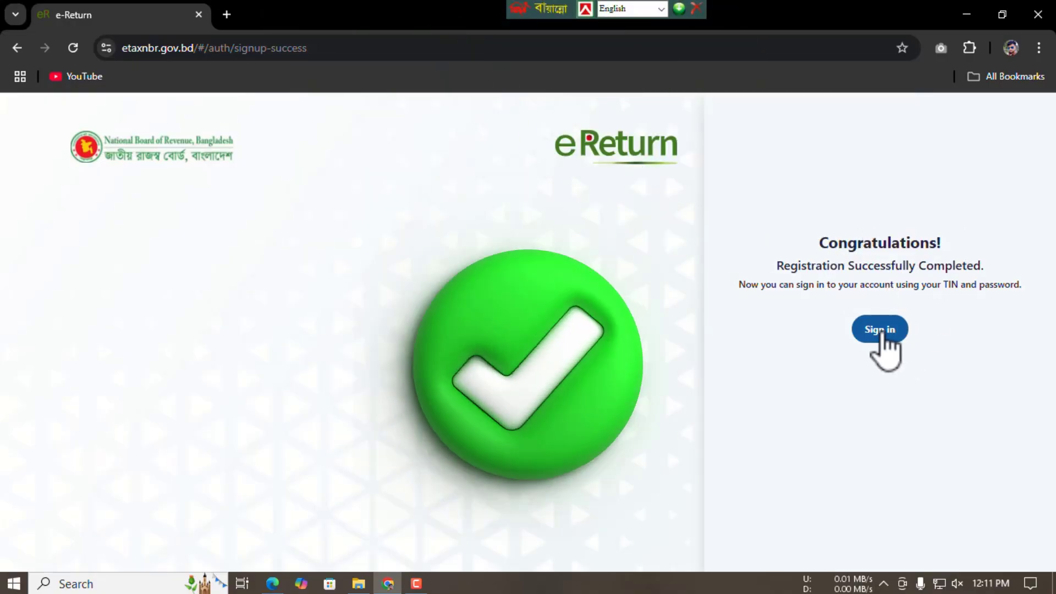
click(880, 330)
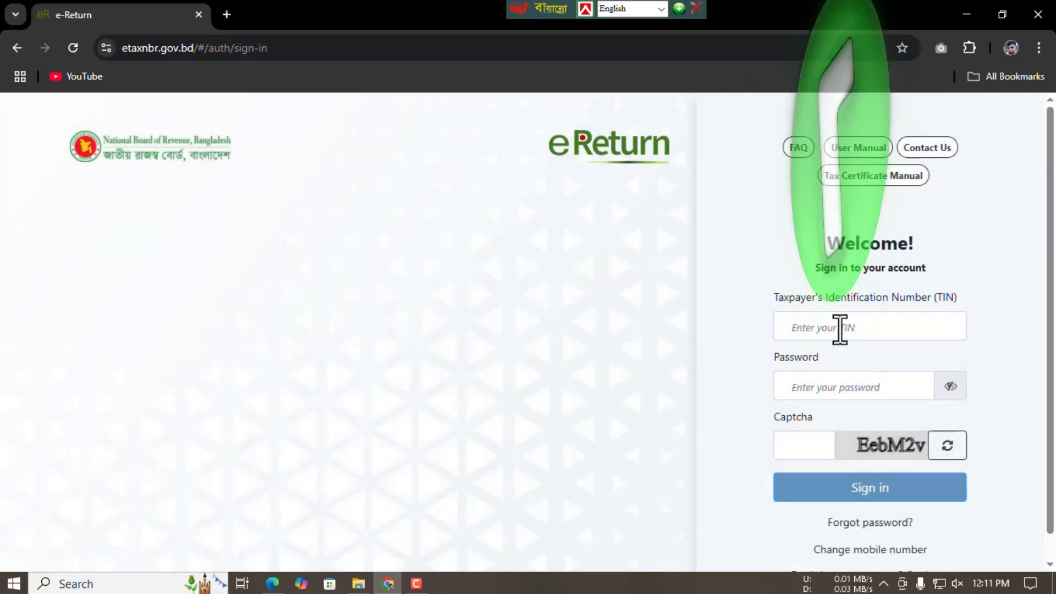
click(839, 330)
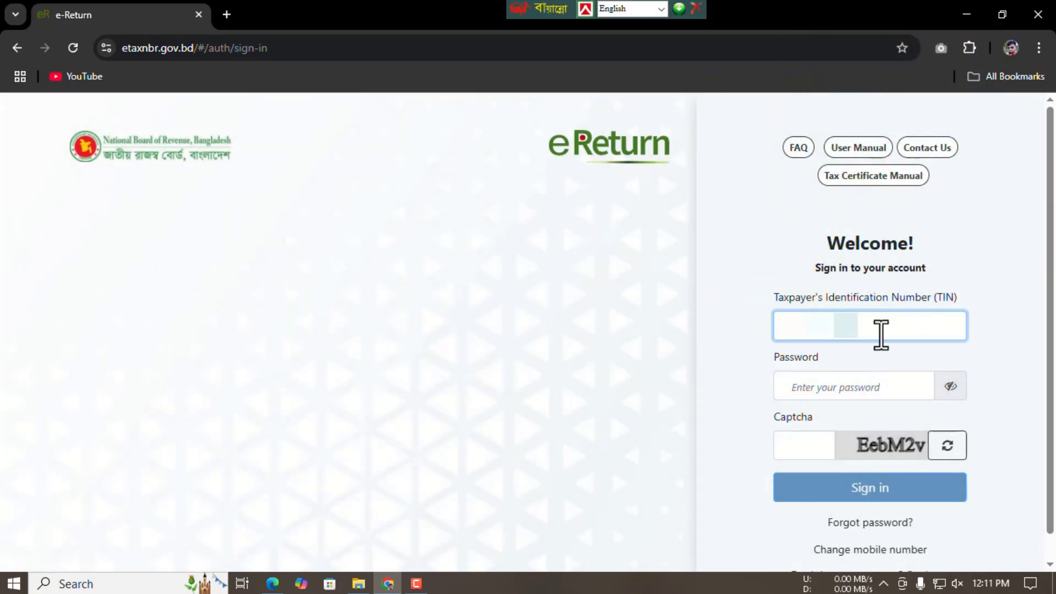
text(8)
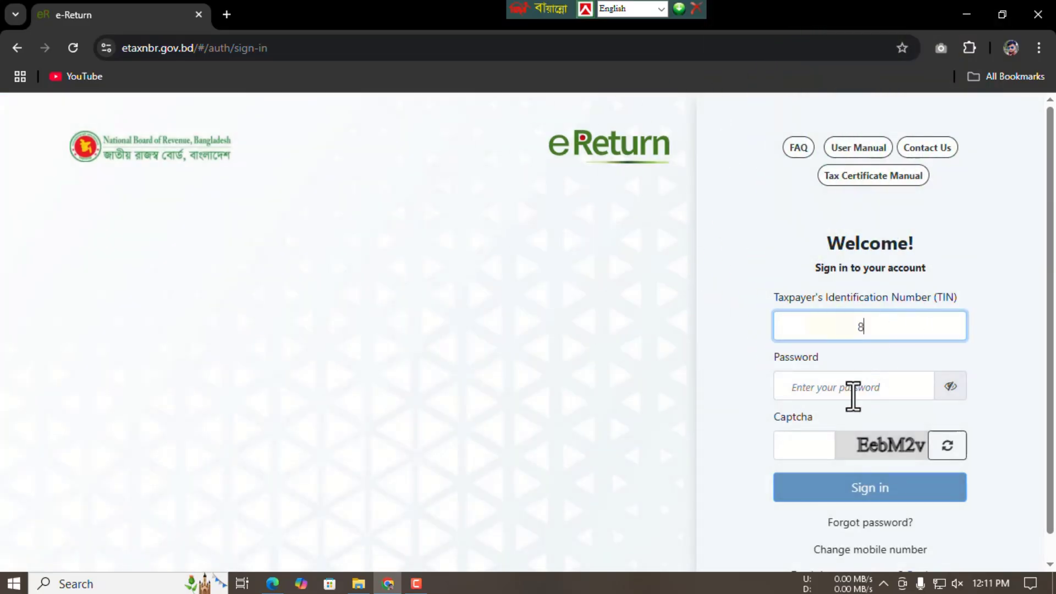
click(852, 394)
text(••)
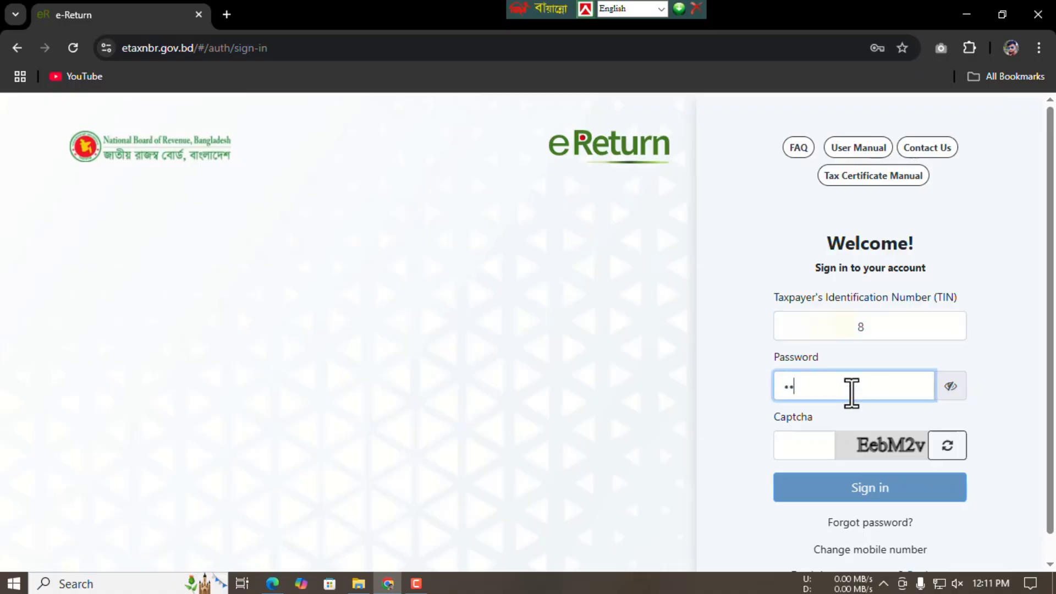
text(•••••••••••••)
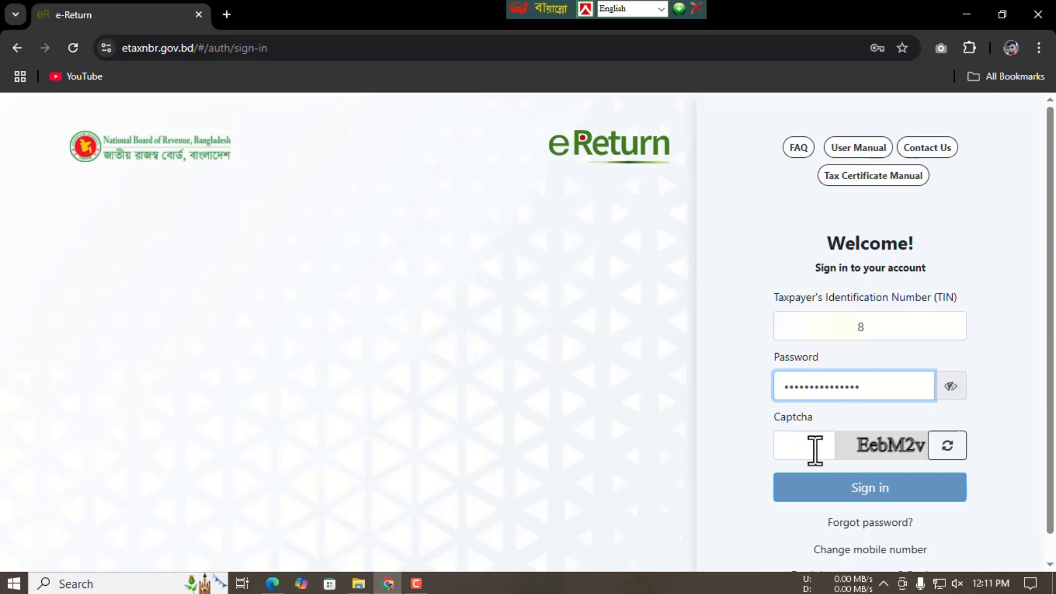
click(805, 461)
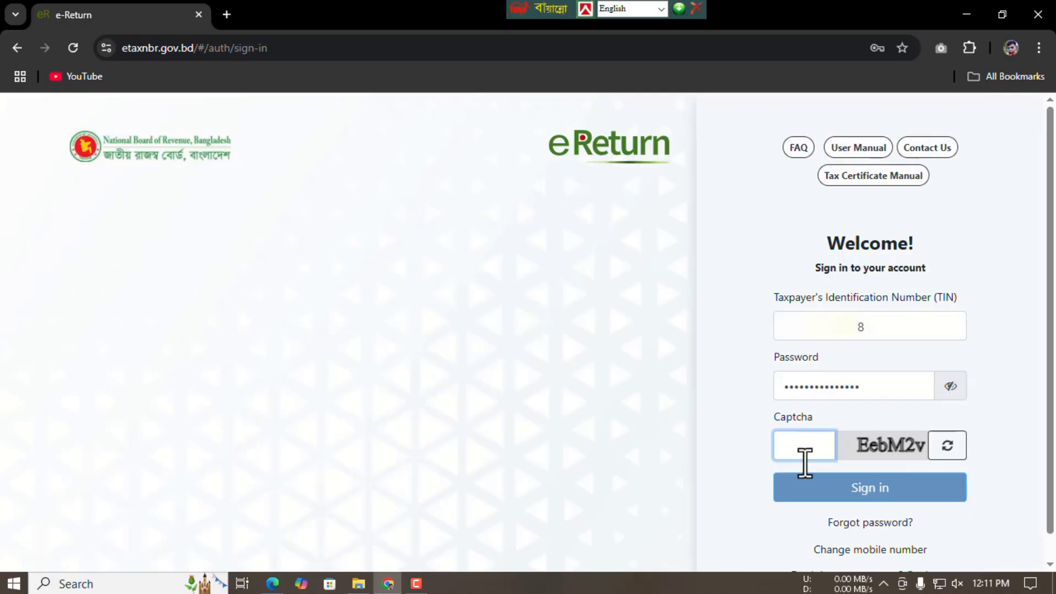
text(Ee)
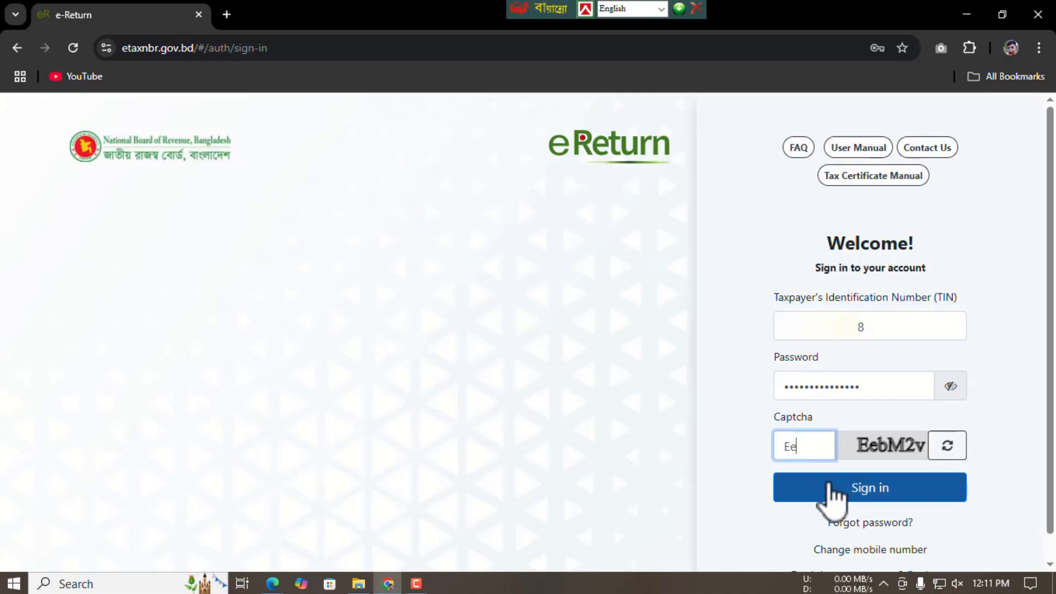
text(b)
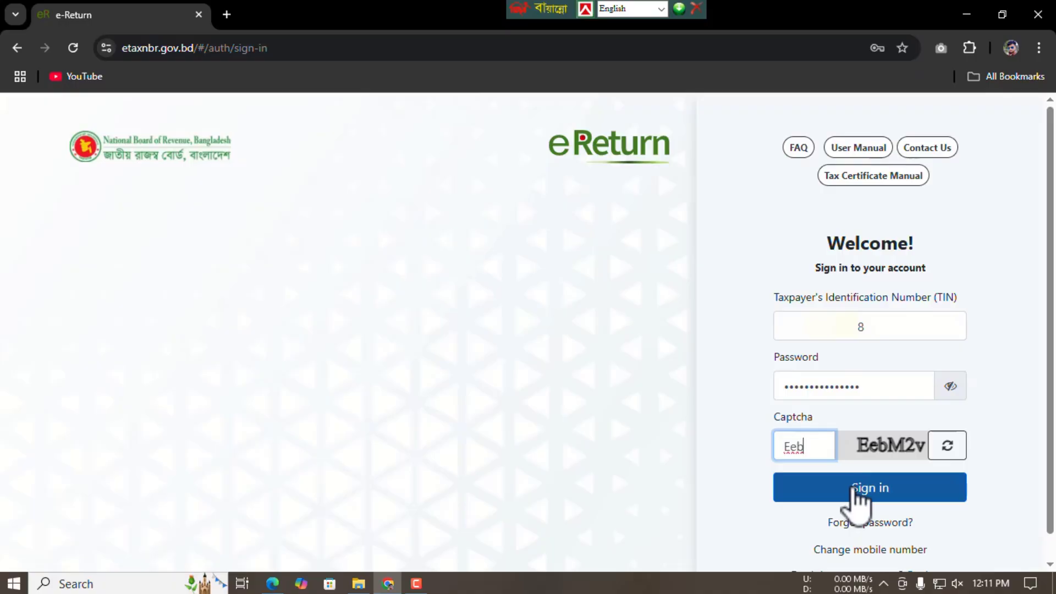
text(M2v)
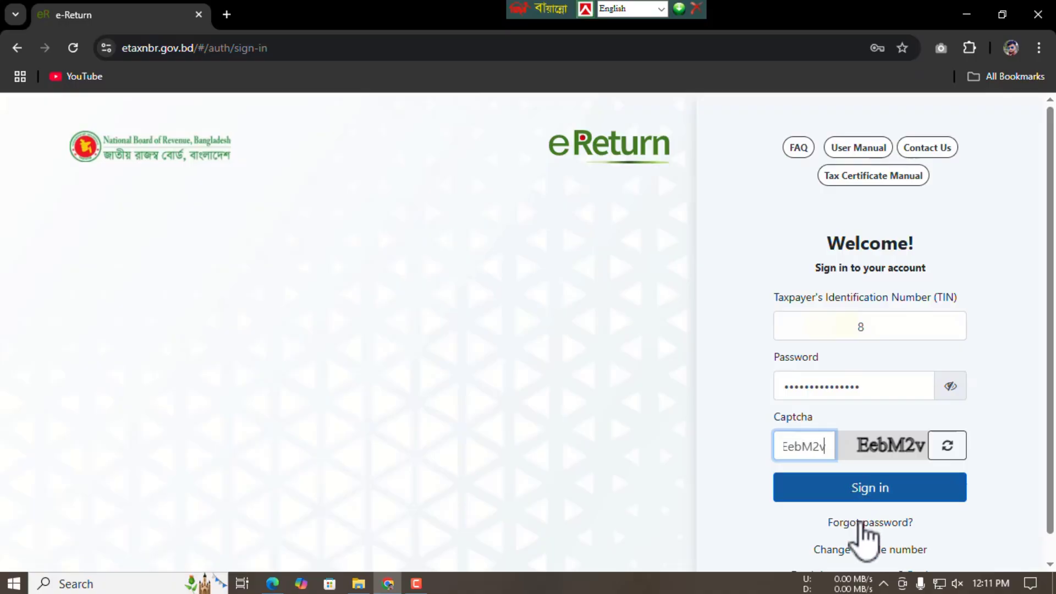
click(882, 493)
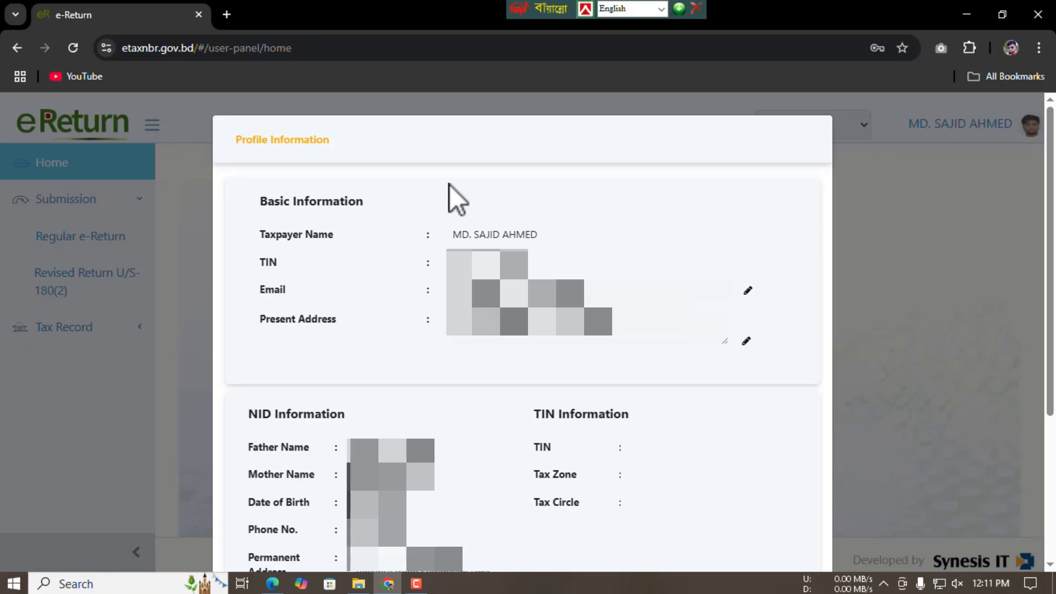
Save the taxpayer's Profile Information with Save & Continue
scroll(754, 523, down, 4)
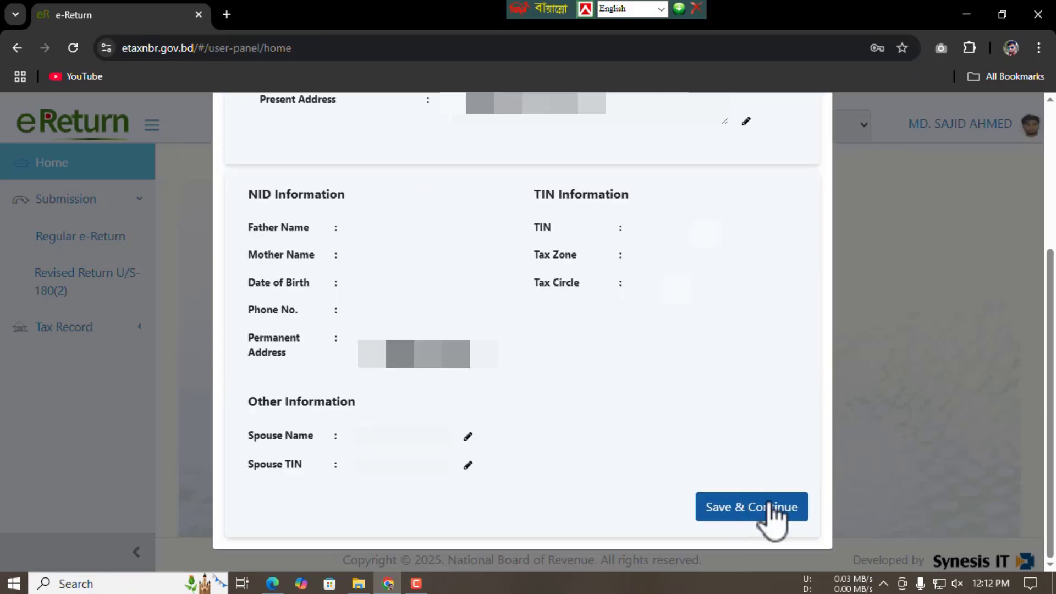
click(772, 507)
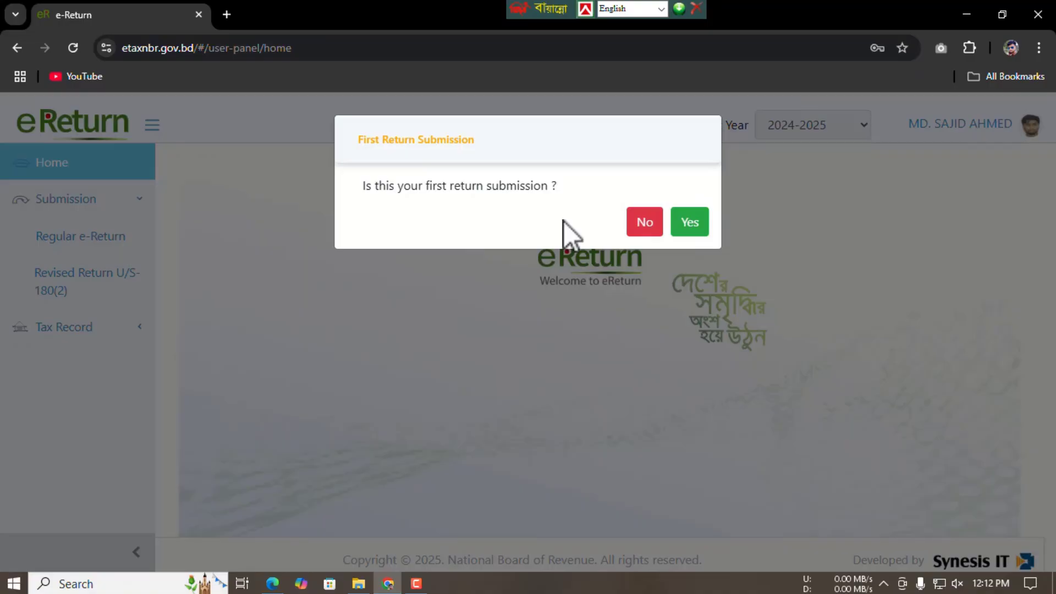
Answer Yes to First Return Submission and confirm it in the Are you sure? prompt
click(694, 226)
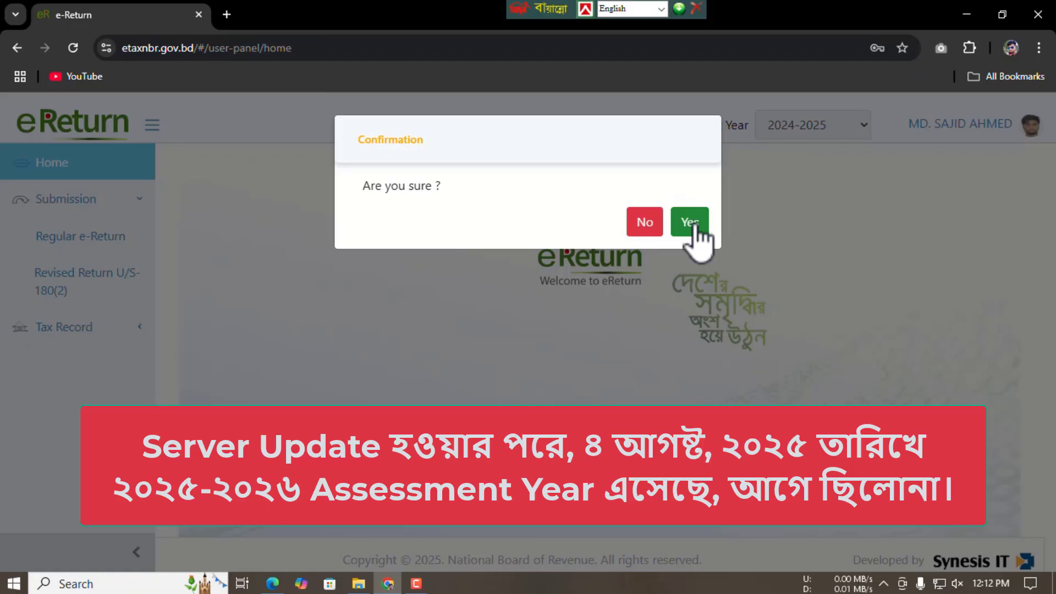
click(691, 223)
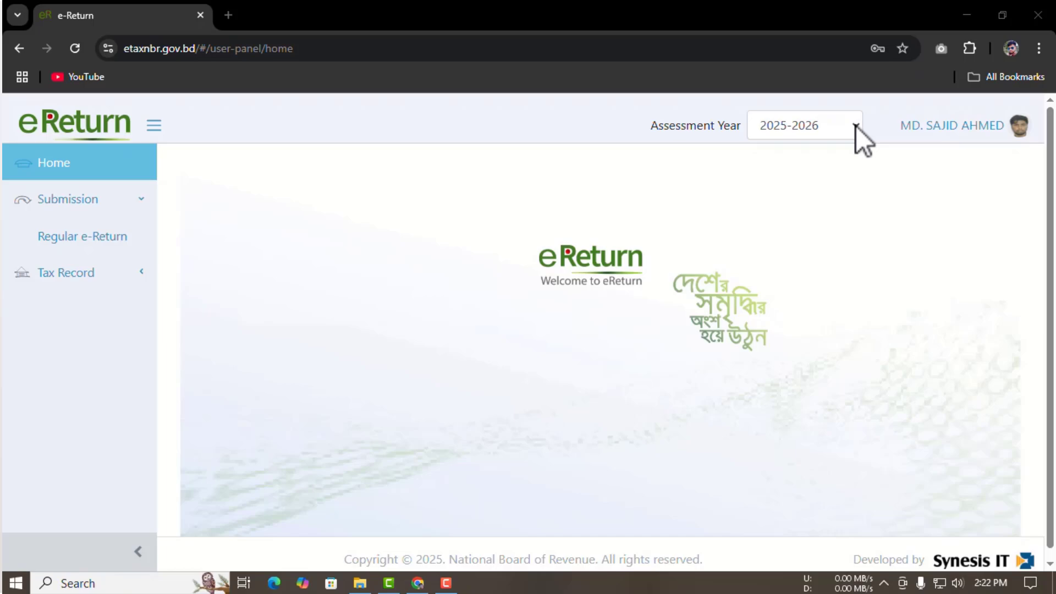
click(855, 126)
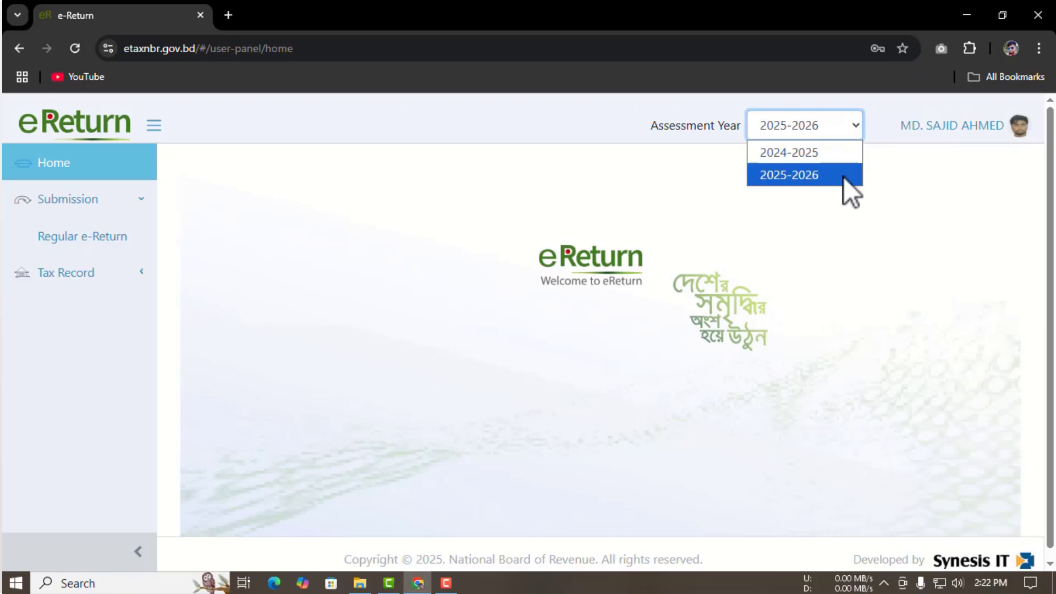
click(819, 159)
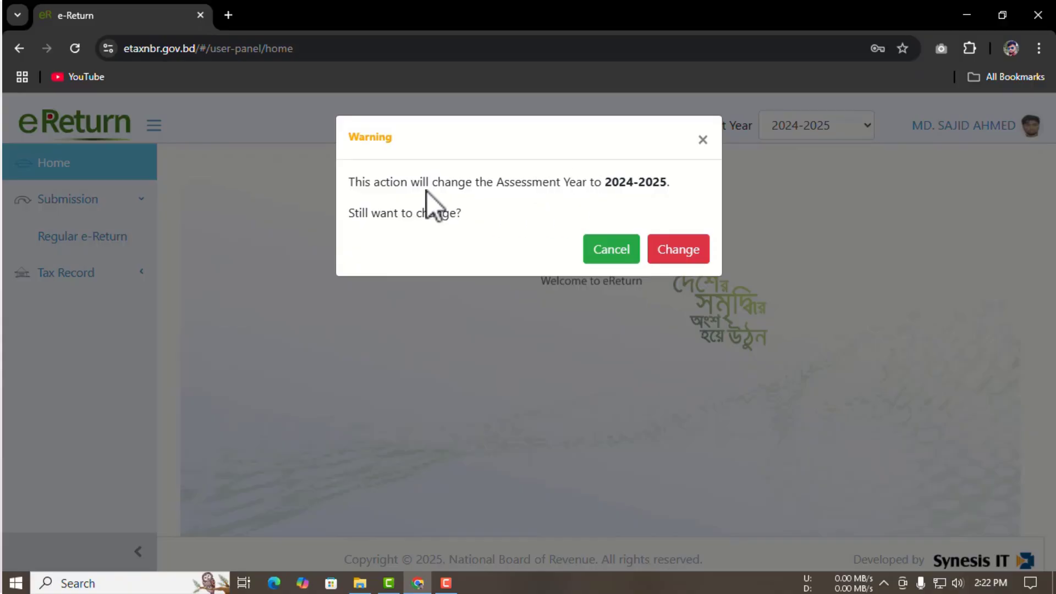
drag(605, 184, 666, 180)
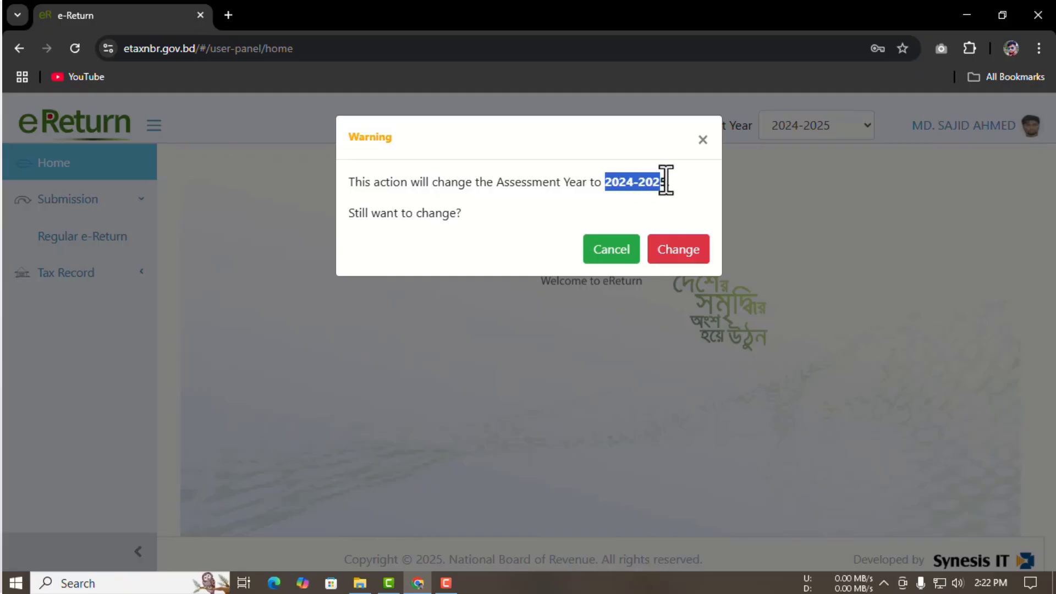
click(693, 186)
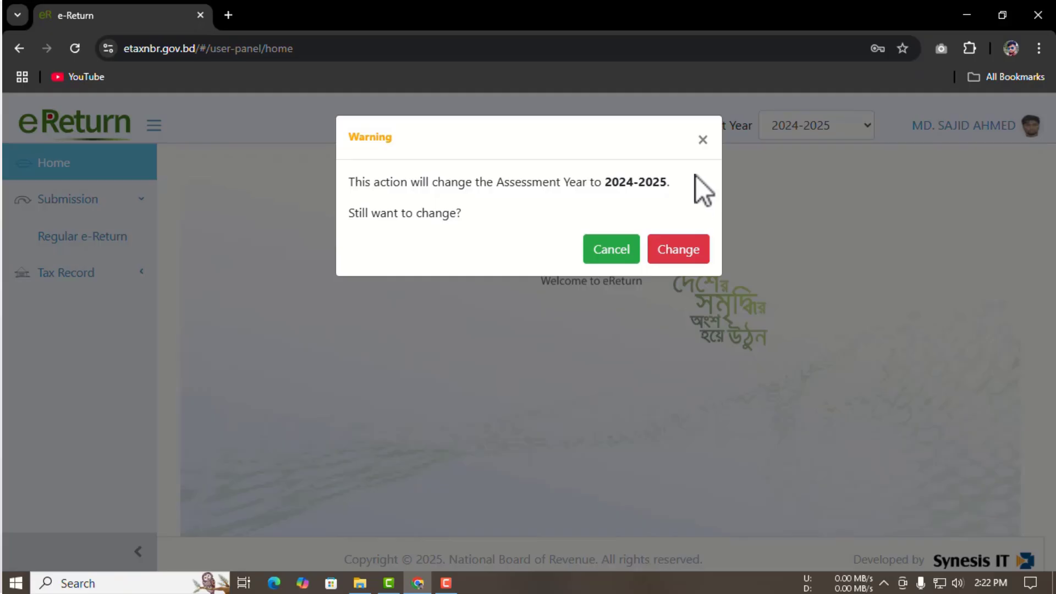
click(705, 142)
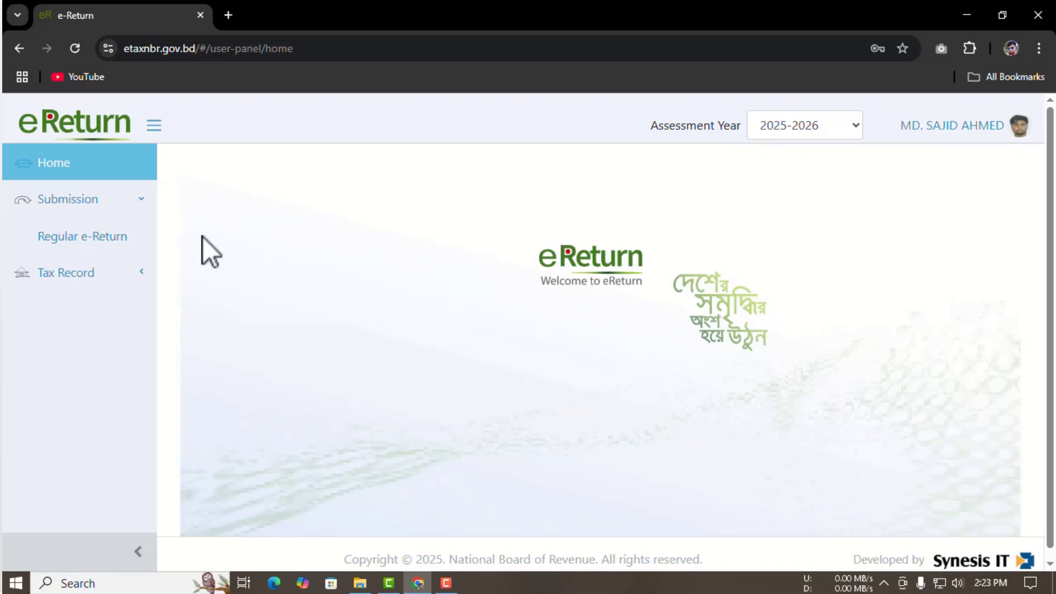
Open the Regular e-Return form and confirm the Assessment Year shows 2025-2026
click(127, 236)
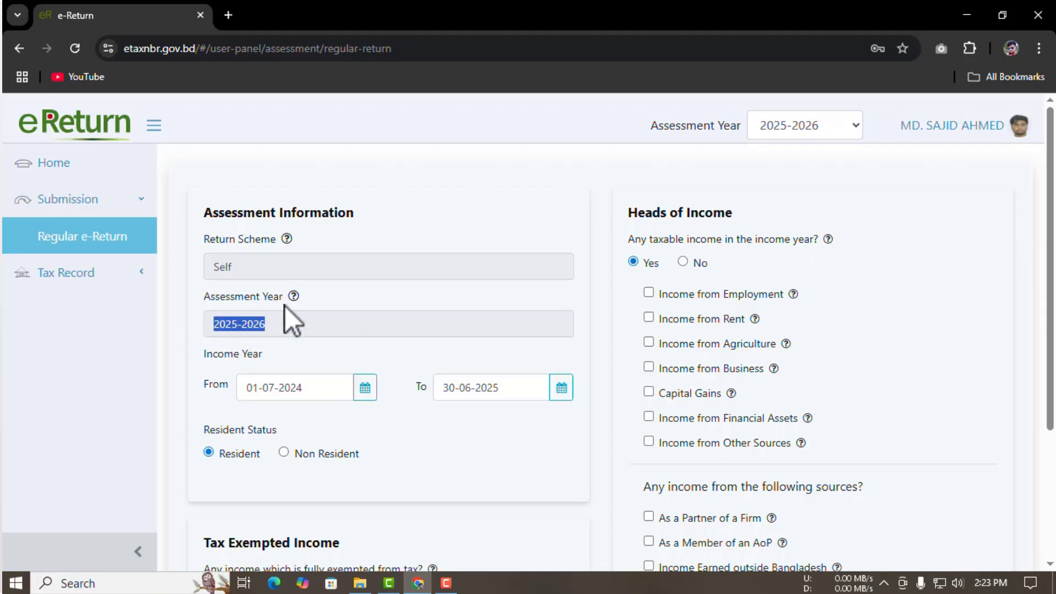
mouse_move(293, 298)
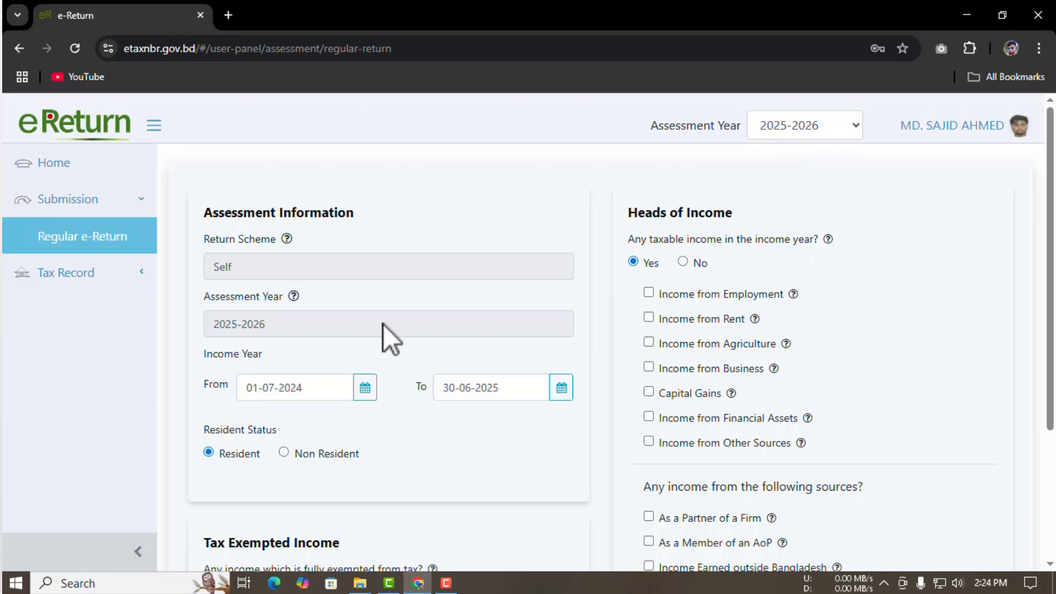
drag(207, 298, 286, 298)
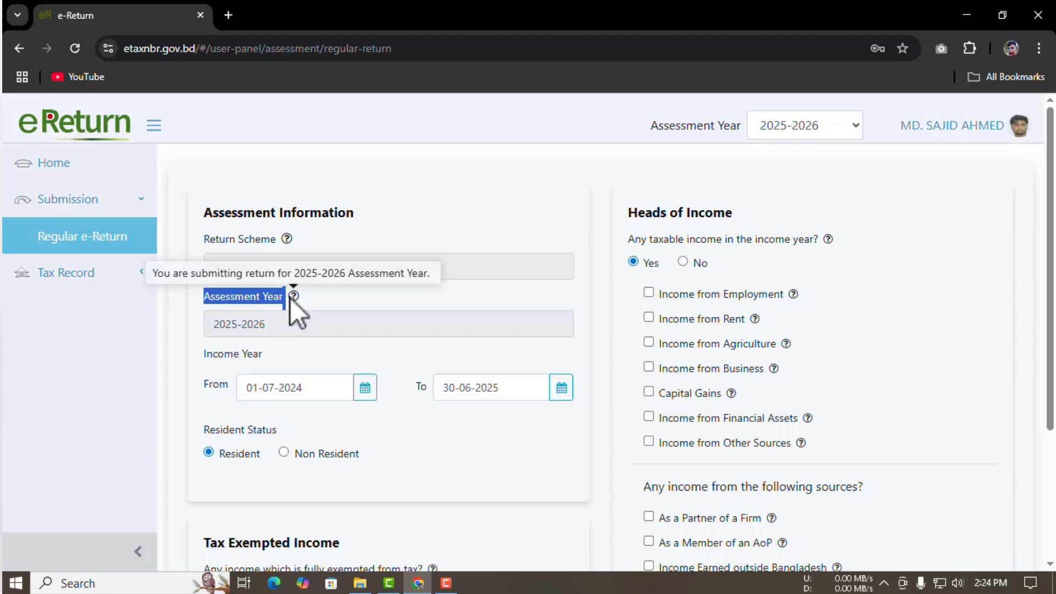
click(275, 326)
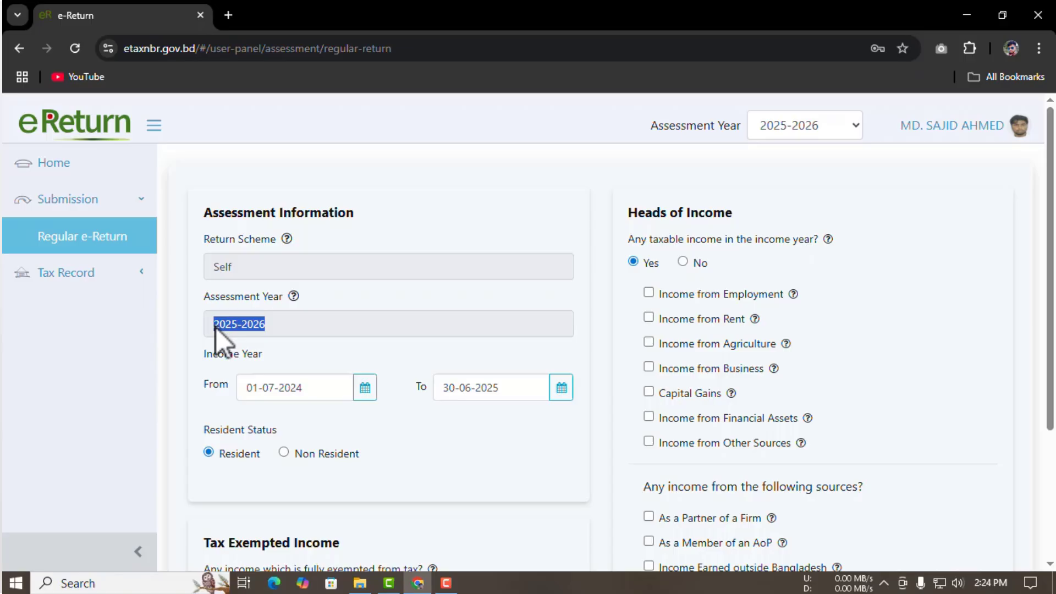
Check the income year runs from 01-07-2024 to 30-06-2025
click(257, 388)
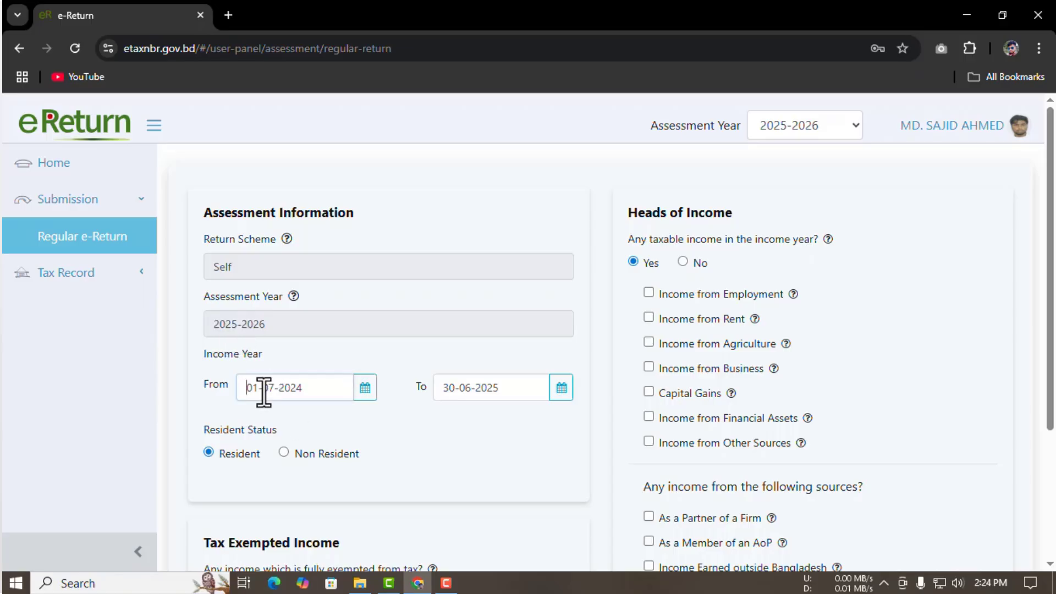
click(496, 443)
drag(313, 388, 243, 389)
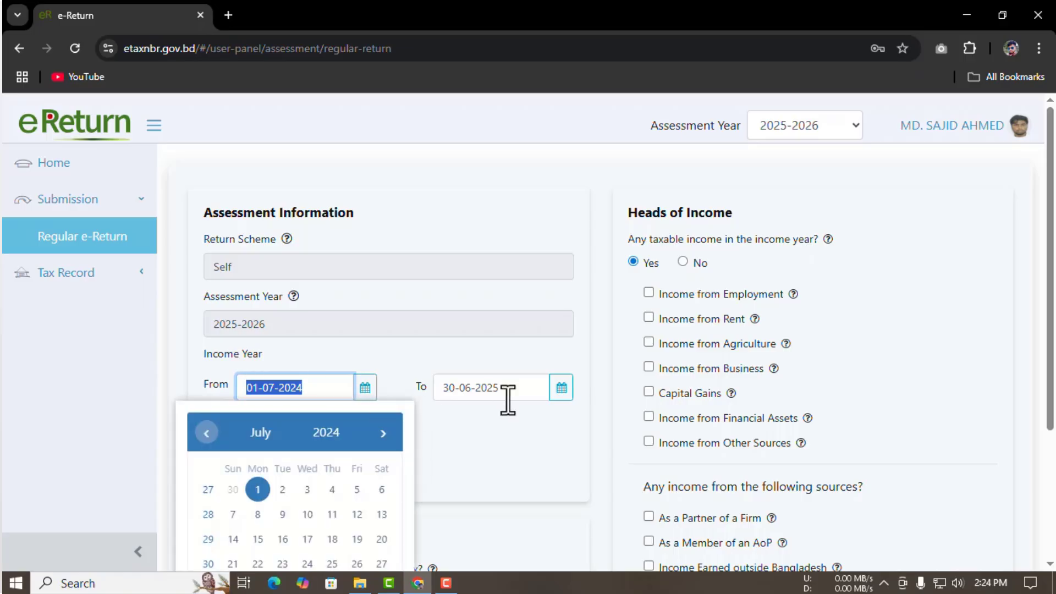
drag(515, 394, 440, 389)
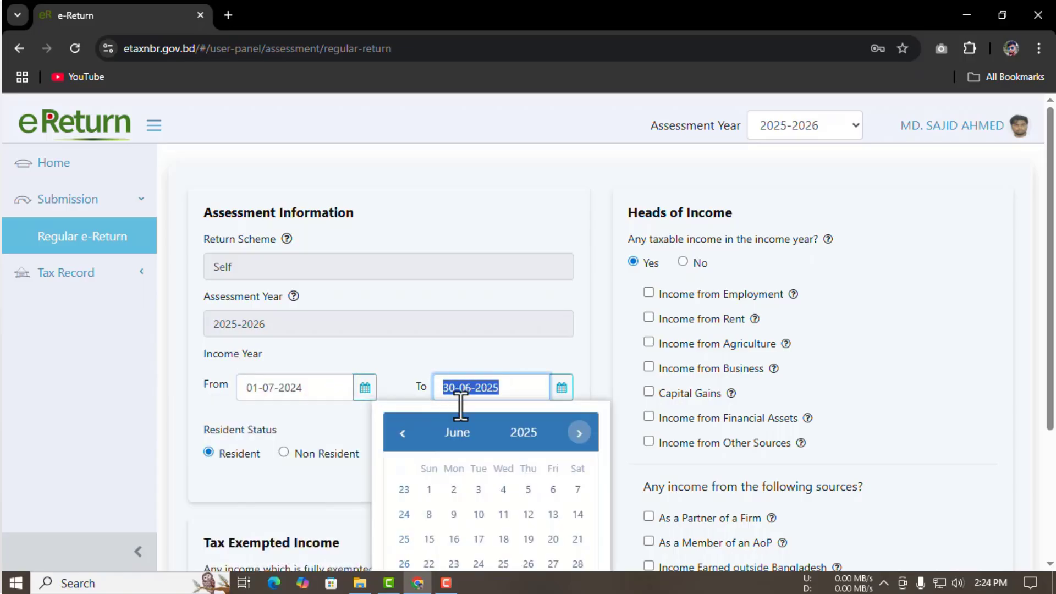
click(381, 374)
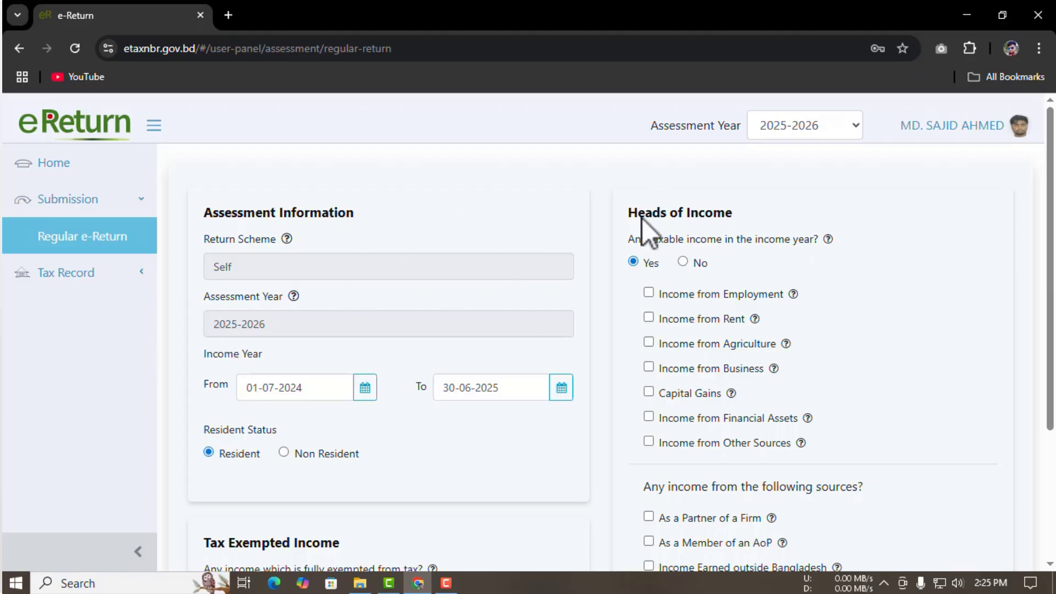
click(850, 129)
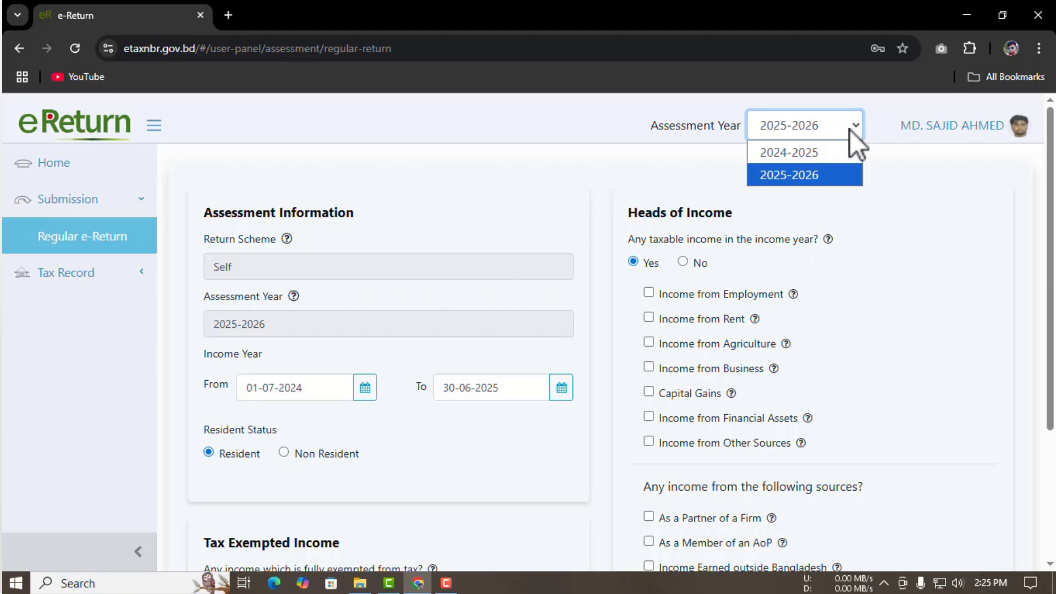
click(787, 219)
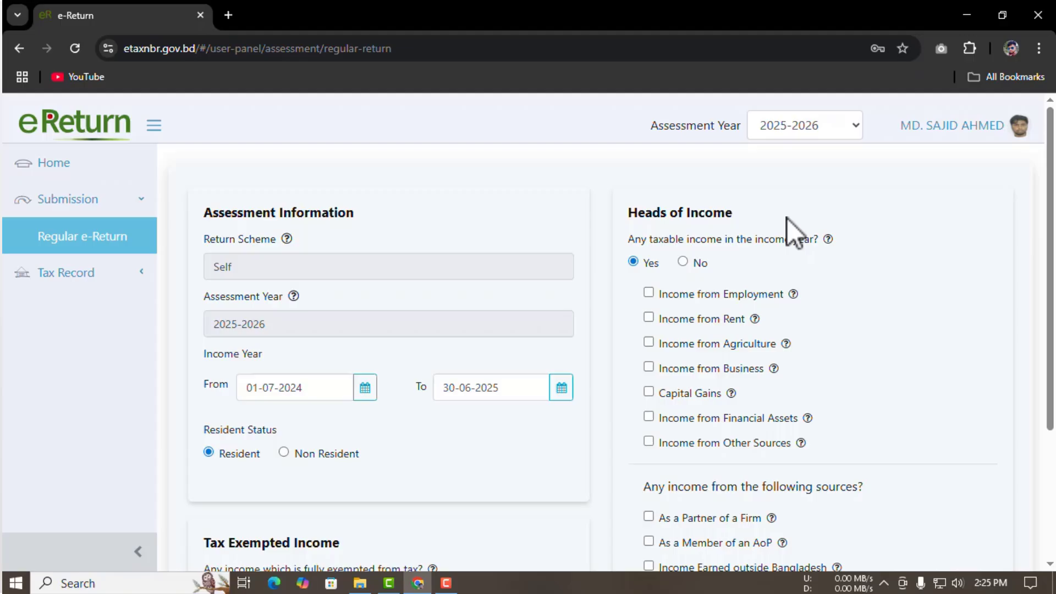
click(834, 127)
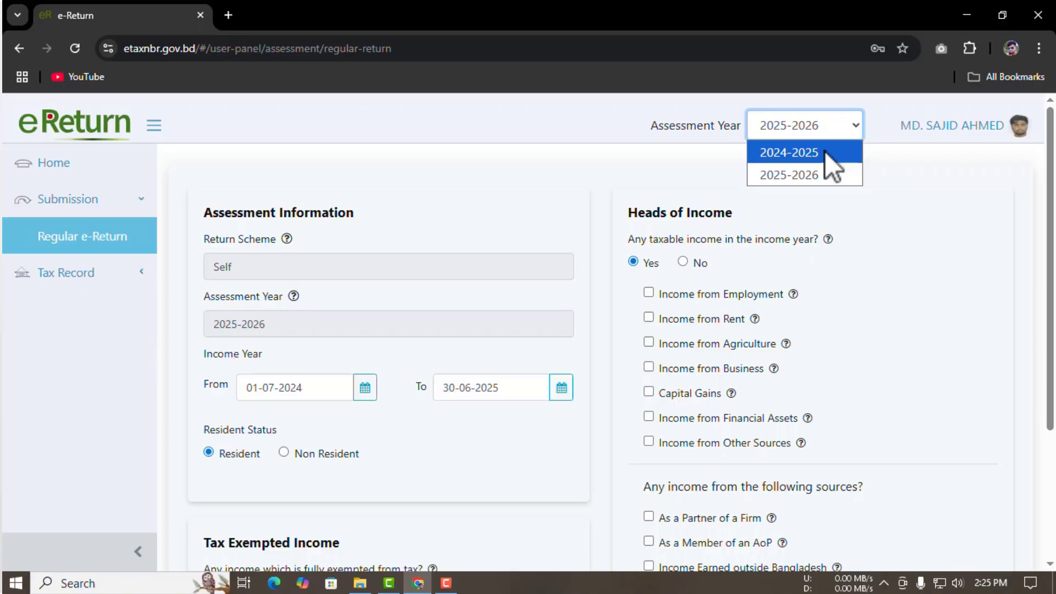
click(817, 133)
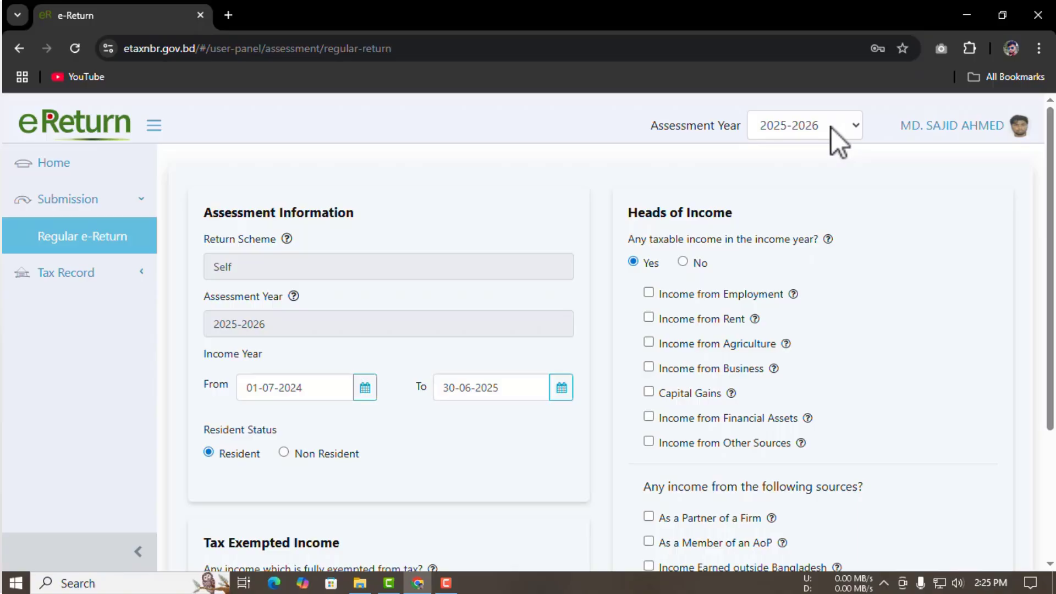
click(831, 127)
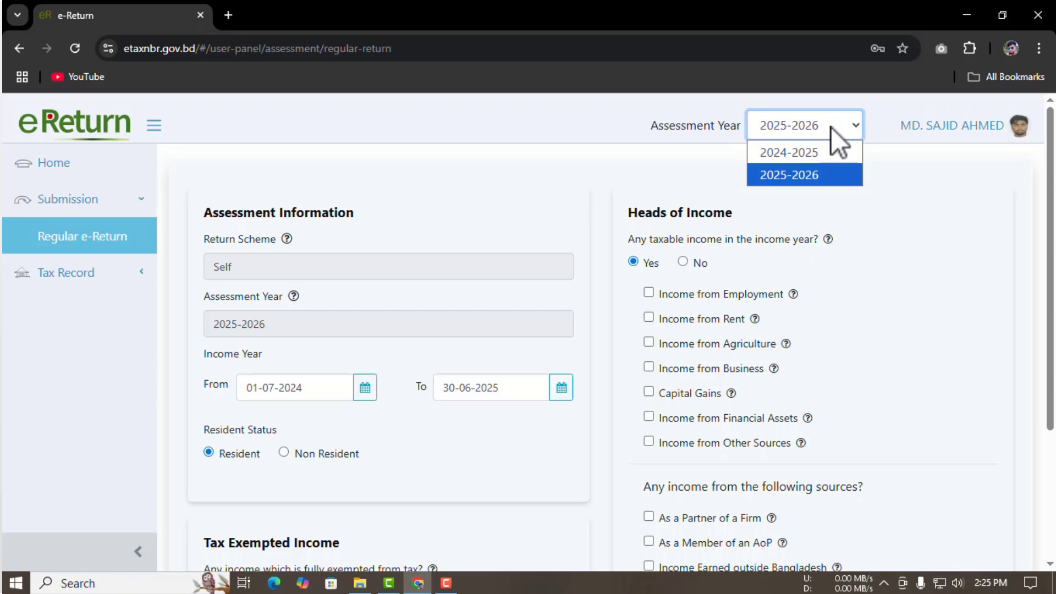
click(817, 175)
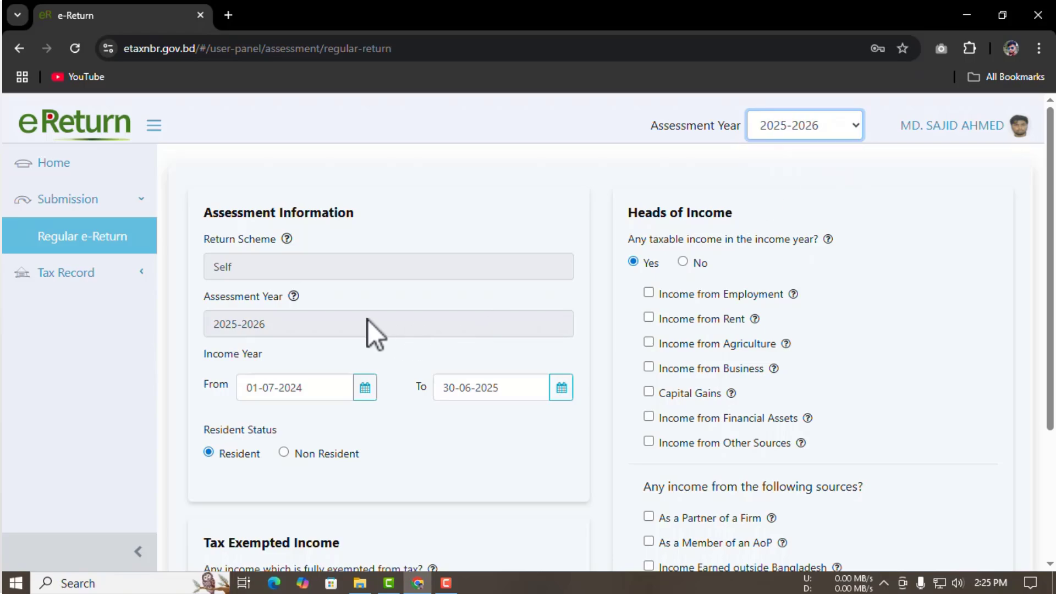